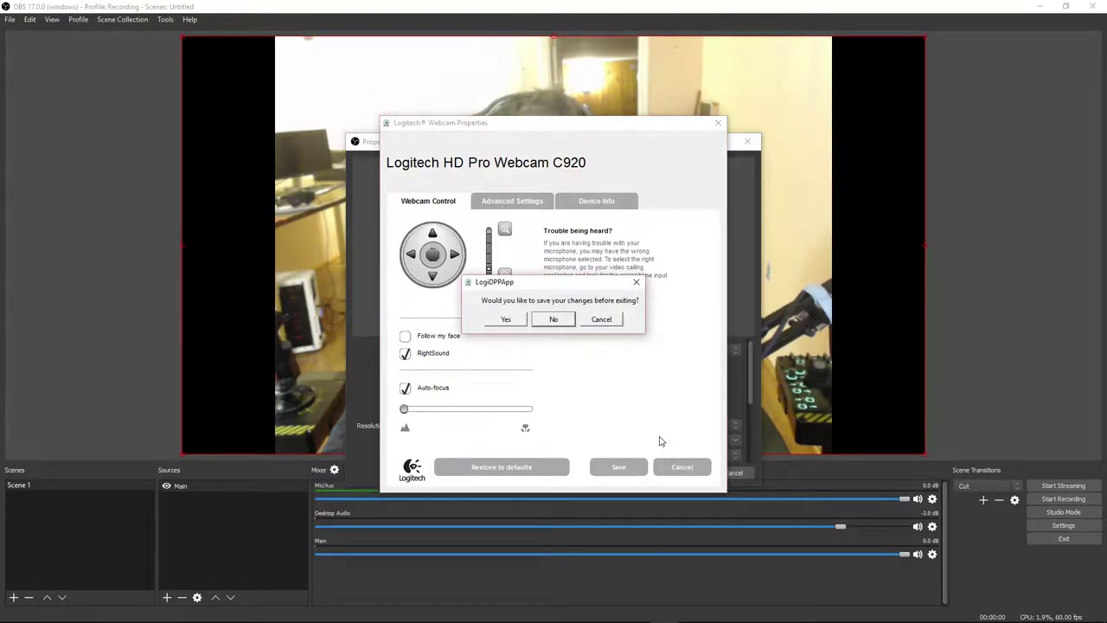
Discard the webcam setting changes, close the Logitech window and confirm the Main source properties
click(615, 320)
click(619, 468)
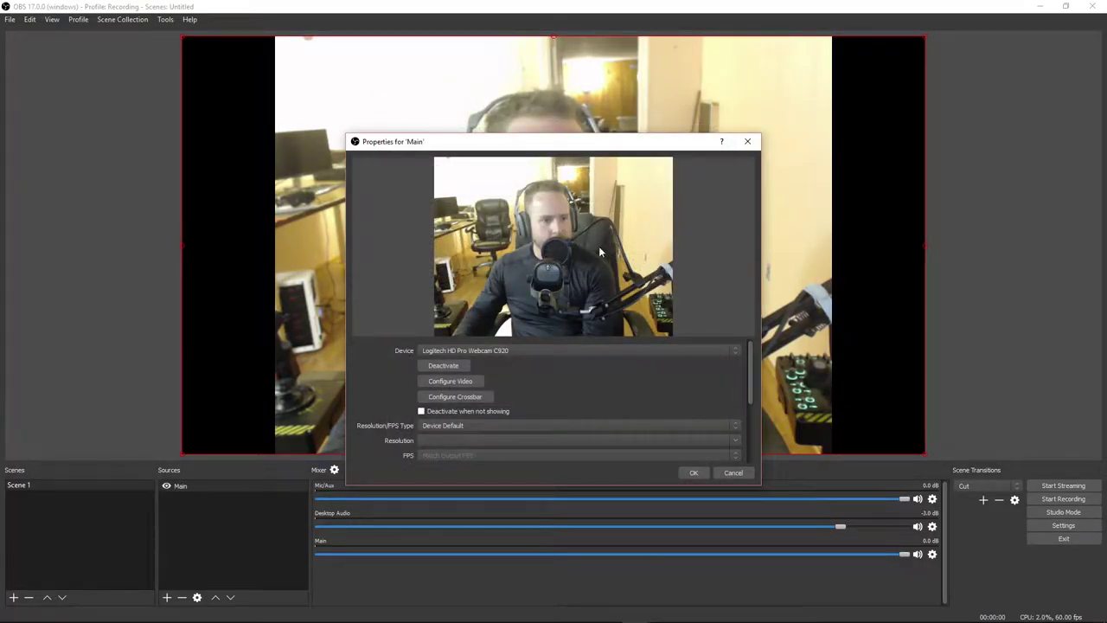
click(693, 472)
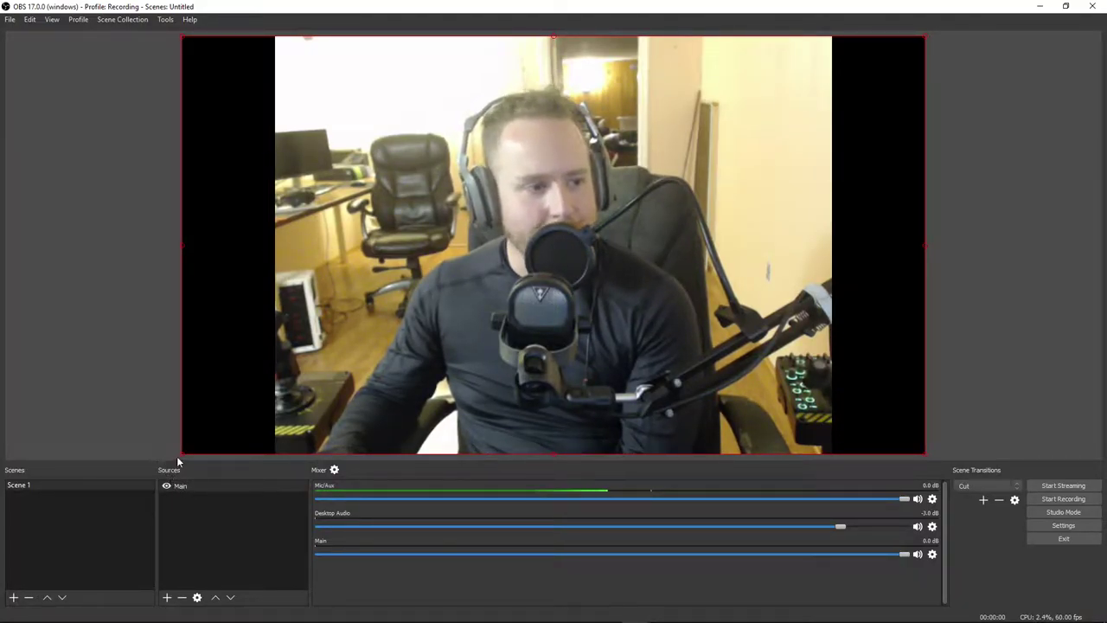
Enlarge and align the Main webcam image, then apply Transform > Fit to screen
drag(182, 453, 2, 603)
drag(432, 364, 514, 373)
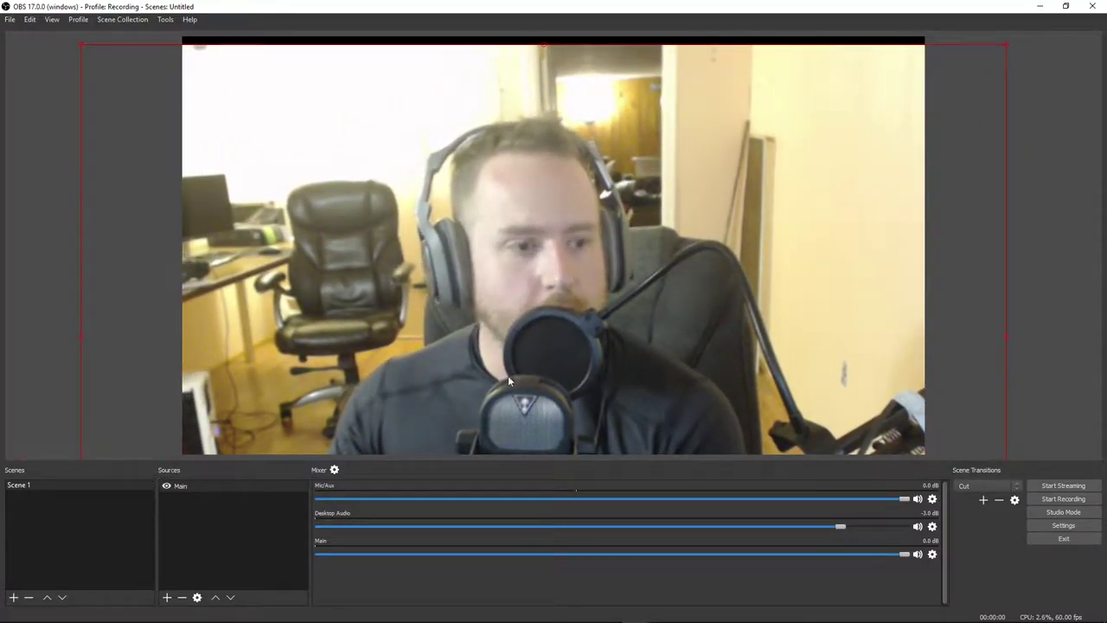
drag(222, 185, 224, 178)
right_click(412, 152)
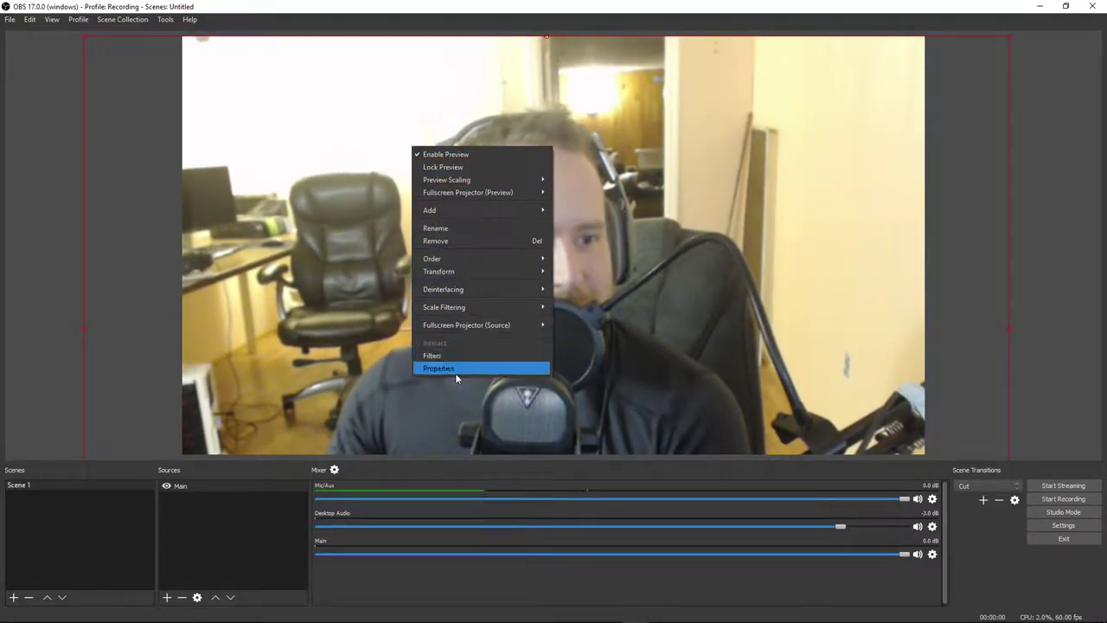
right_click(342, 325)
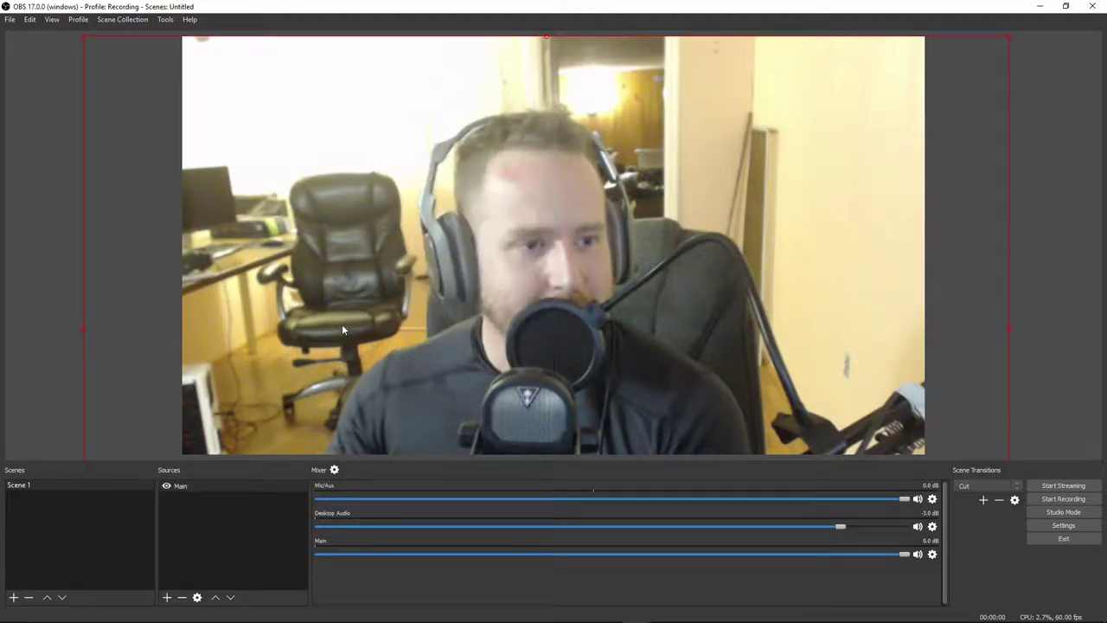
mouse_move(429, 452)
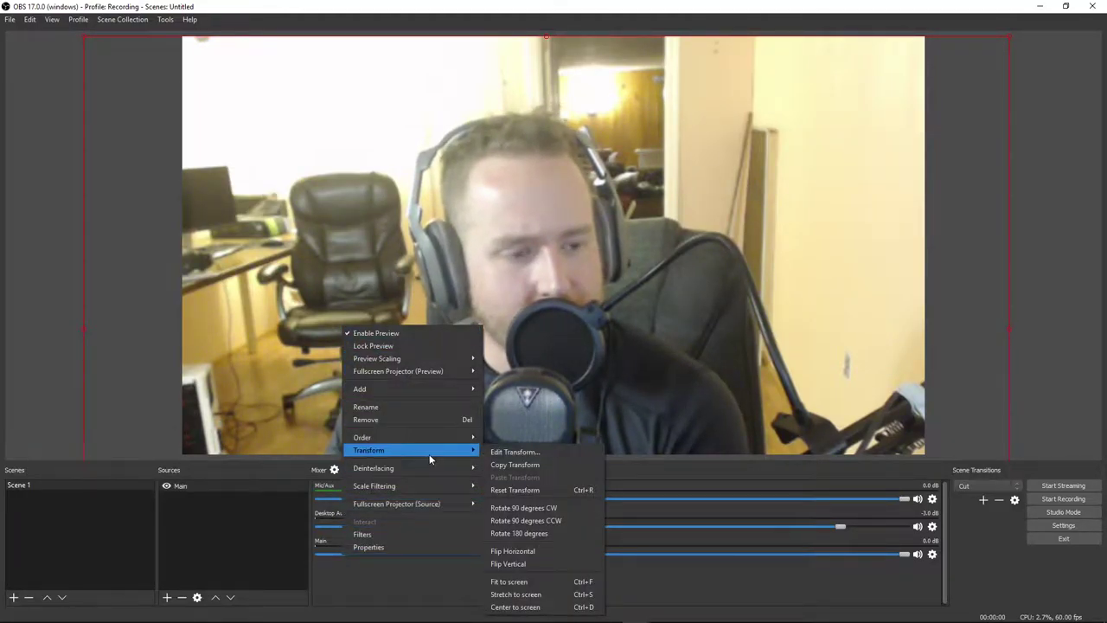
click(519, 582)
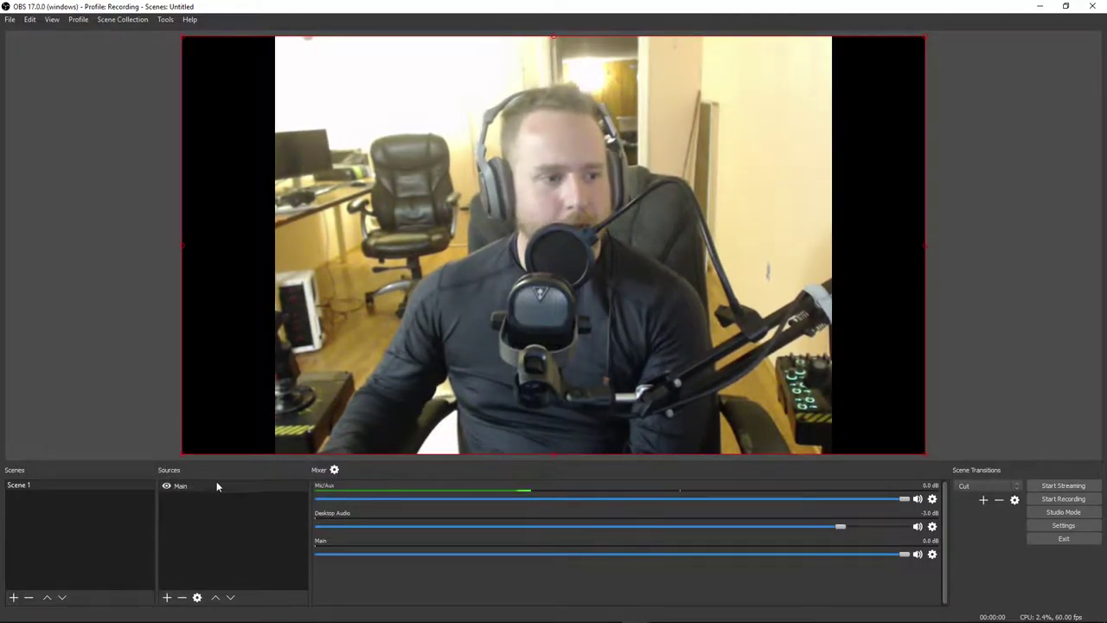
Add an Image source named Logo
right_click(183, 499)
mouse_move(203, 503)
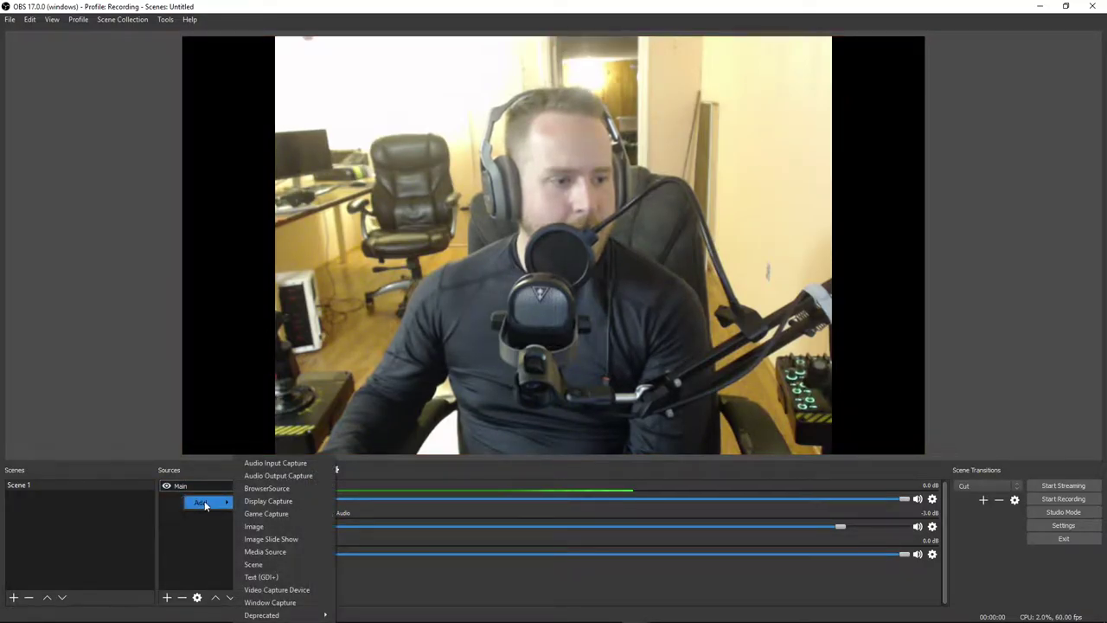
click(251, 526)
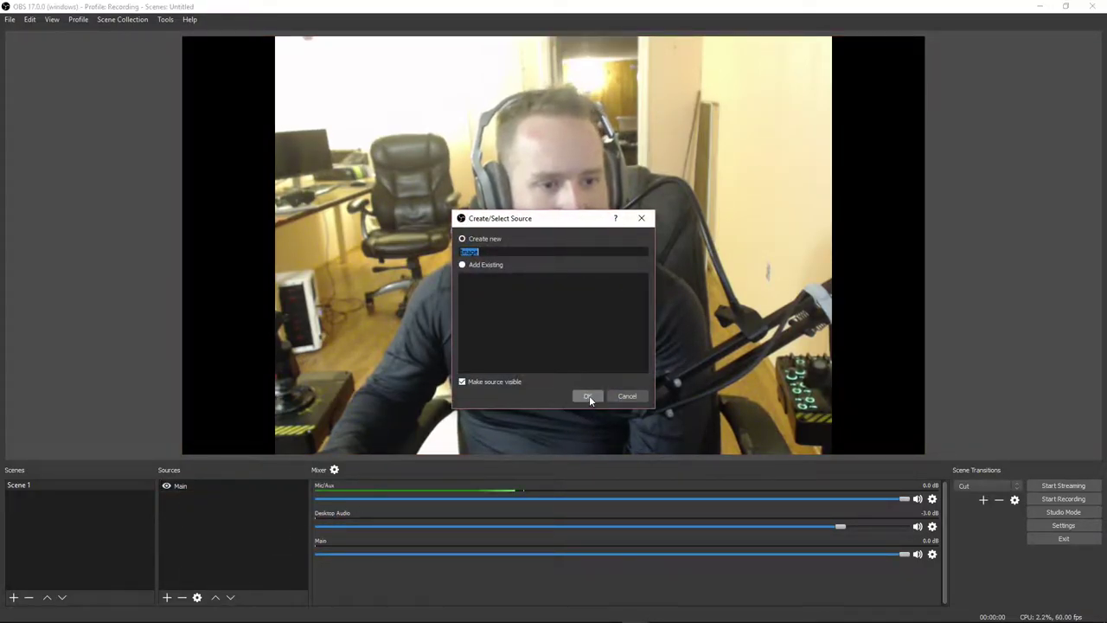
double_click(469, 251)
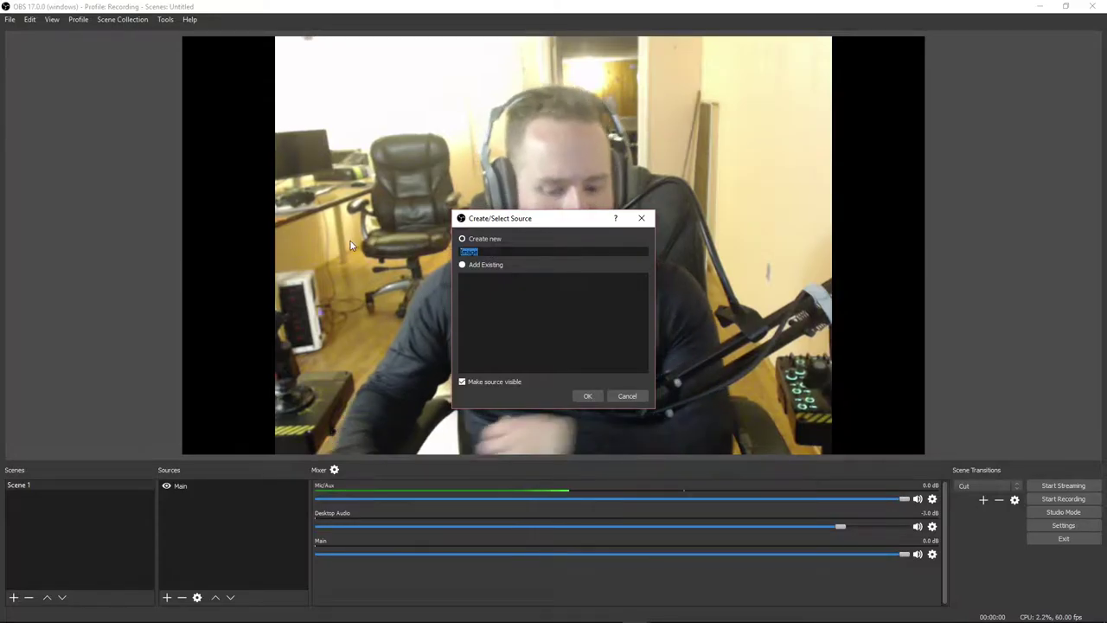
text(Logo)
key(Return)
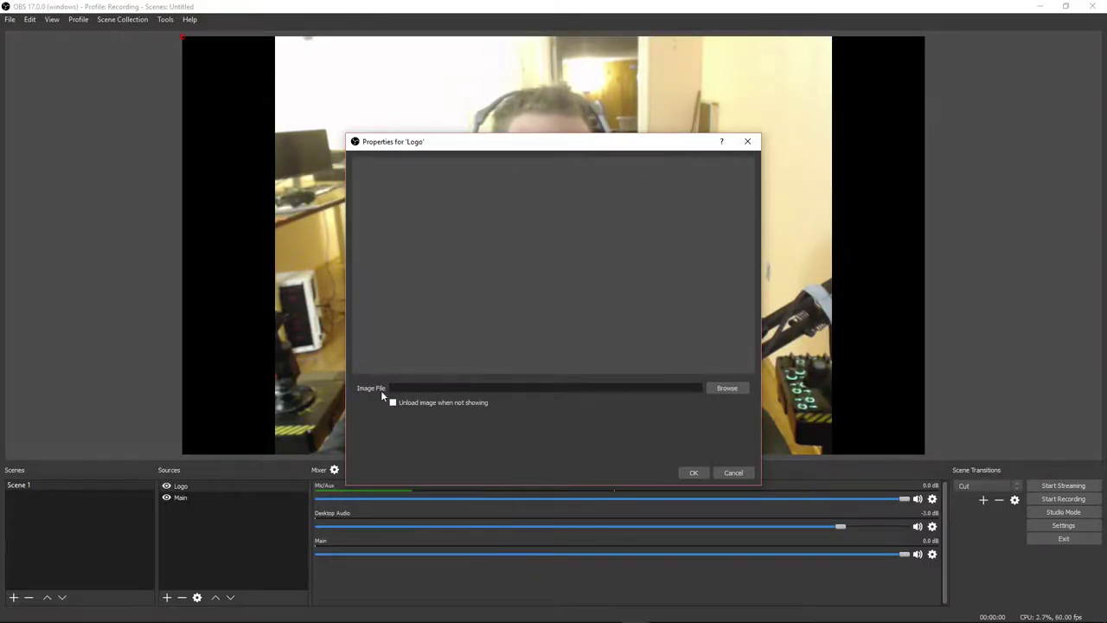
Load overlay.png from StreamTools as the Logo image and confirm
click(729, 387)
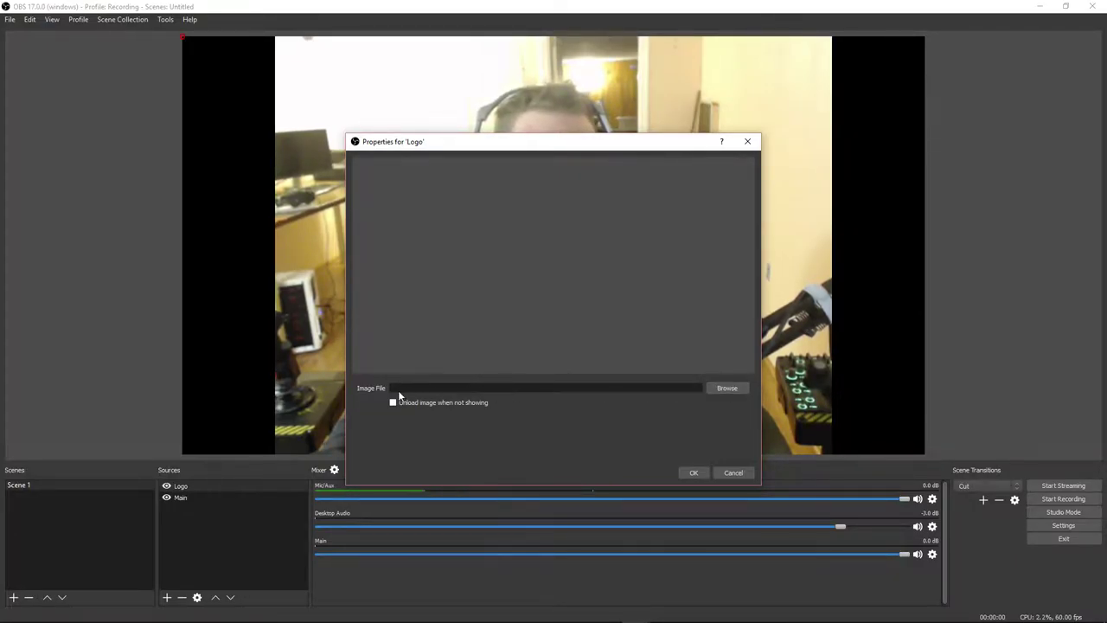
click(726, 387)
click(487, 248)
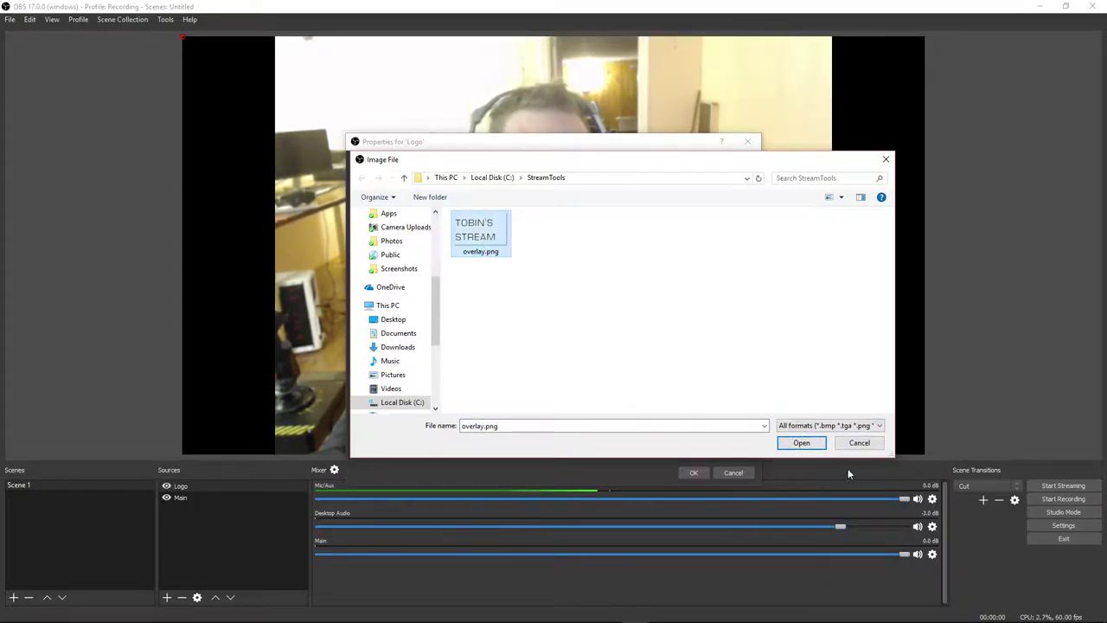
click(804, 444)
click(695, 472)
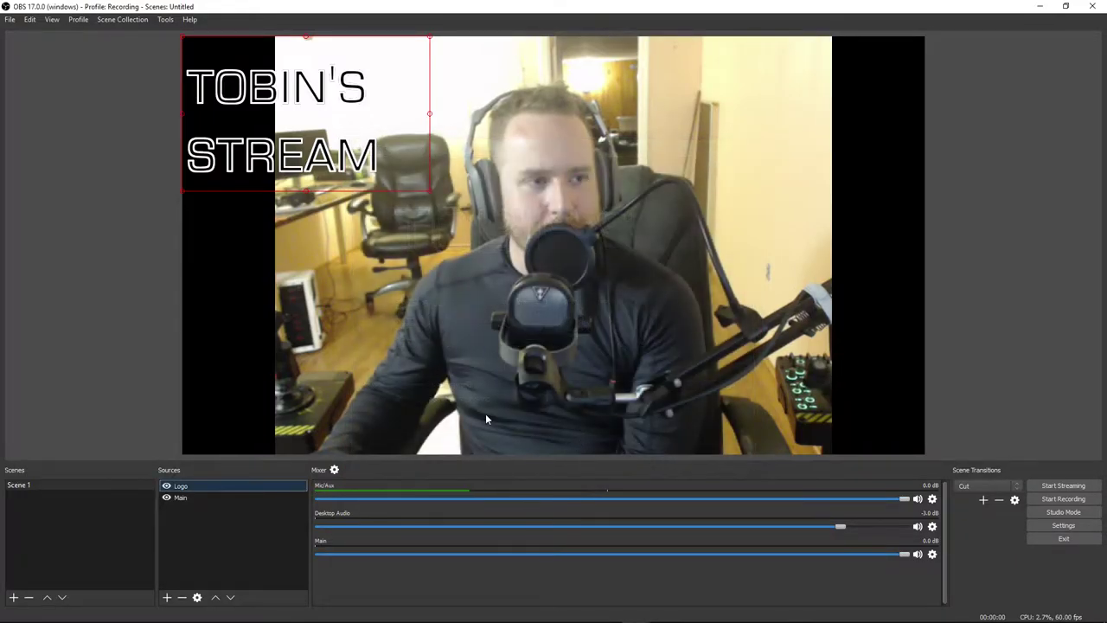
Move the TOBIN'S STREAM logo to the canvas's bottom-right corner and shrink it
drag(304, 109, 752, 368)
drag(875, 306, 777, 409)
click(845, 275)
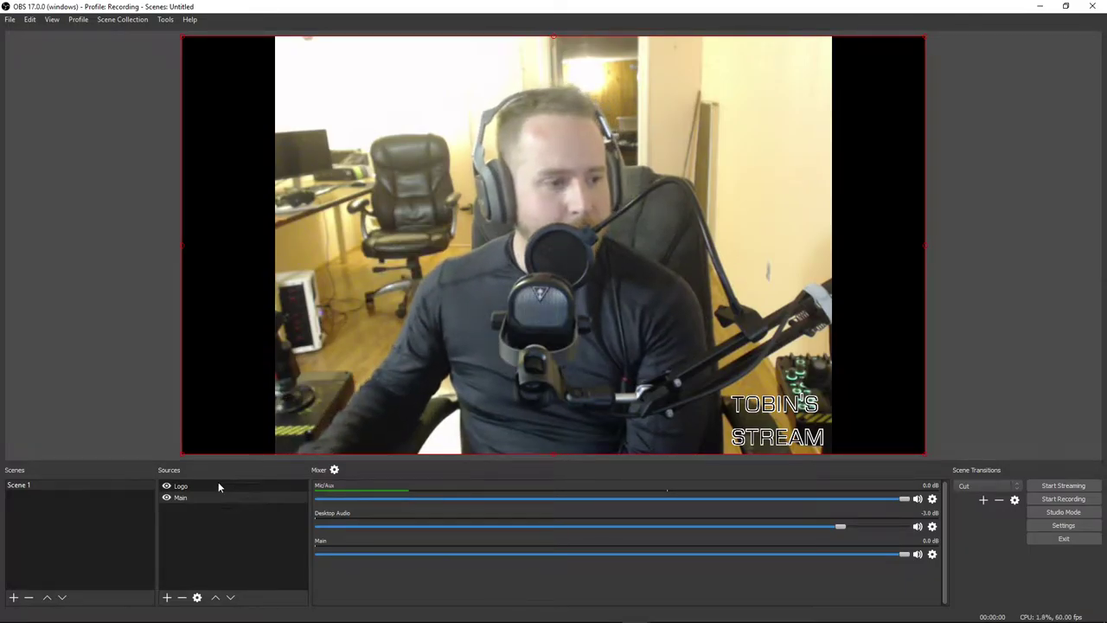
right_click(27, 500)
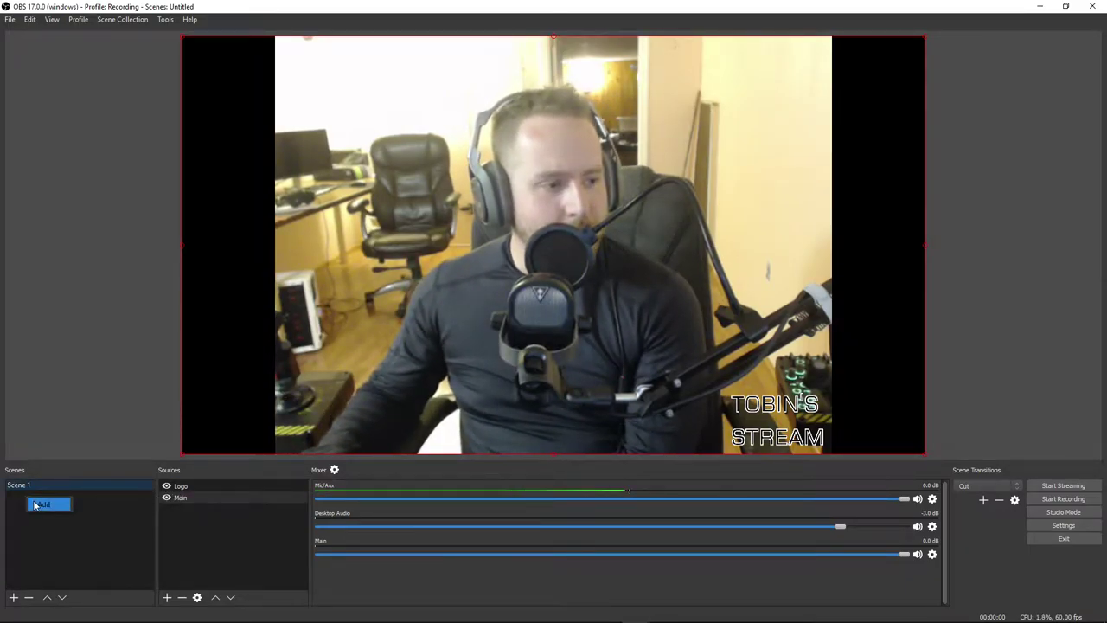
Create a new scene named Game Scene
click(38, 504)
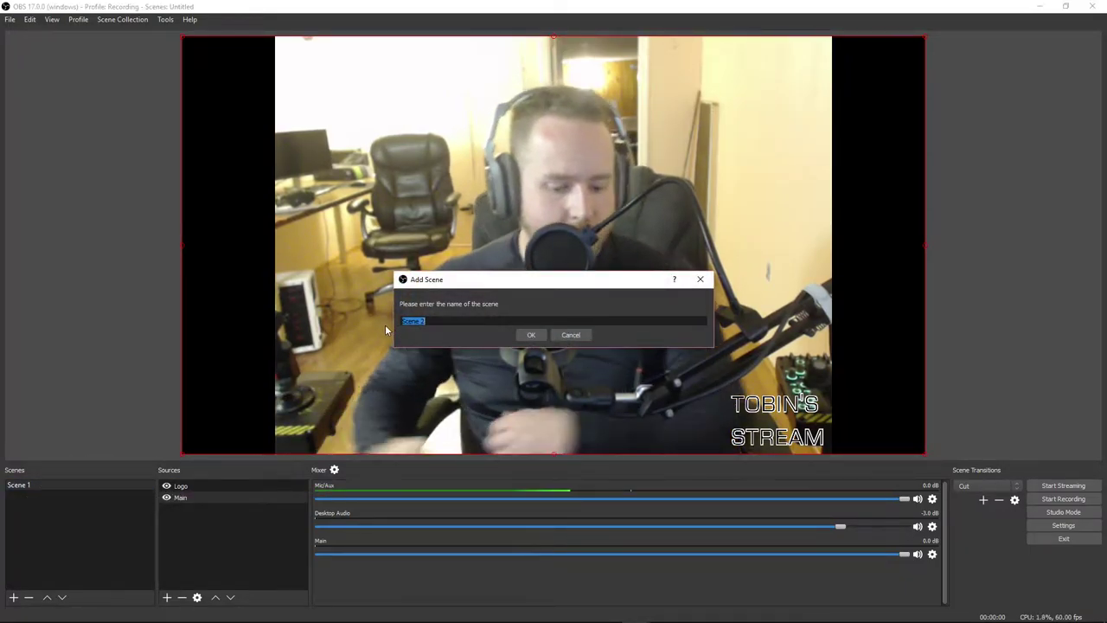
text(Game Scene)
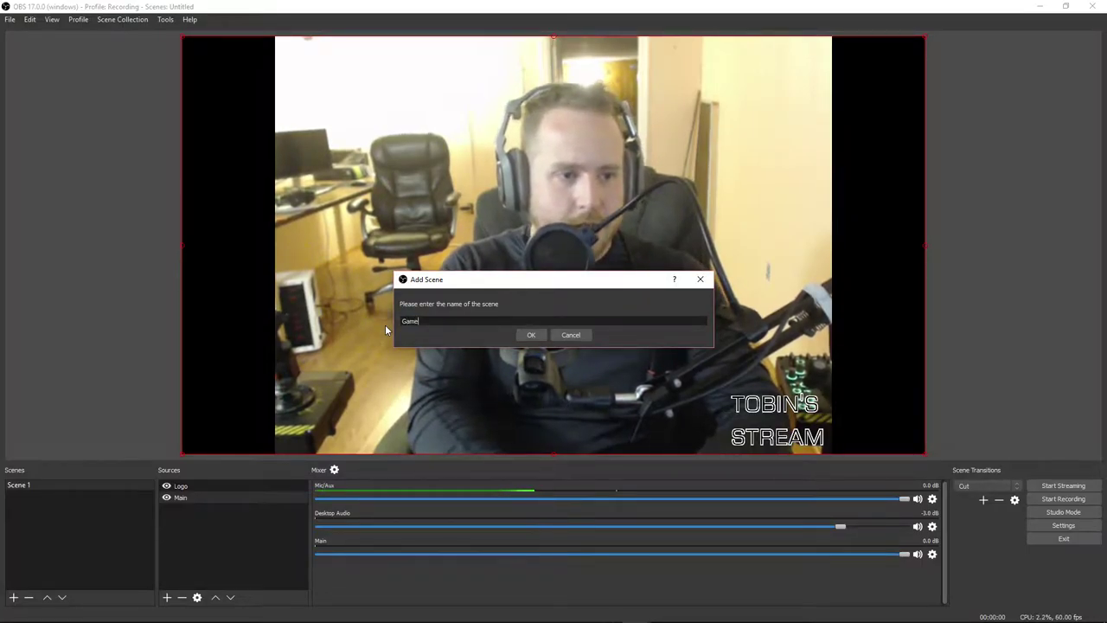
key(Return)
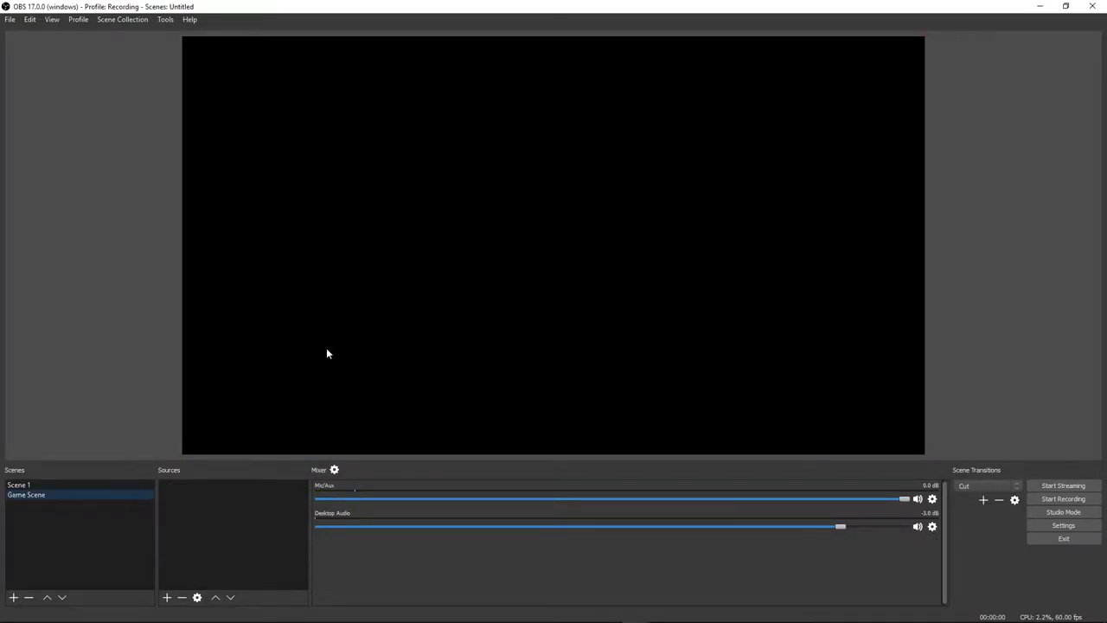
Add a Game Capture source named Game to Game Scene
right_click(233, 489)
mouse_move(250, 495)
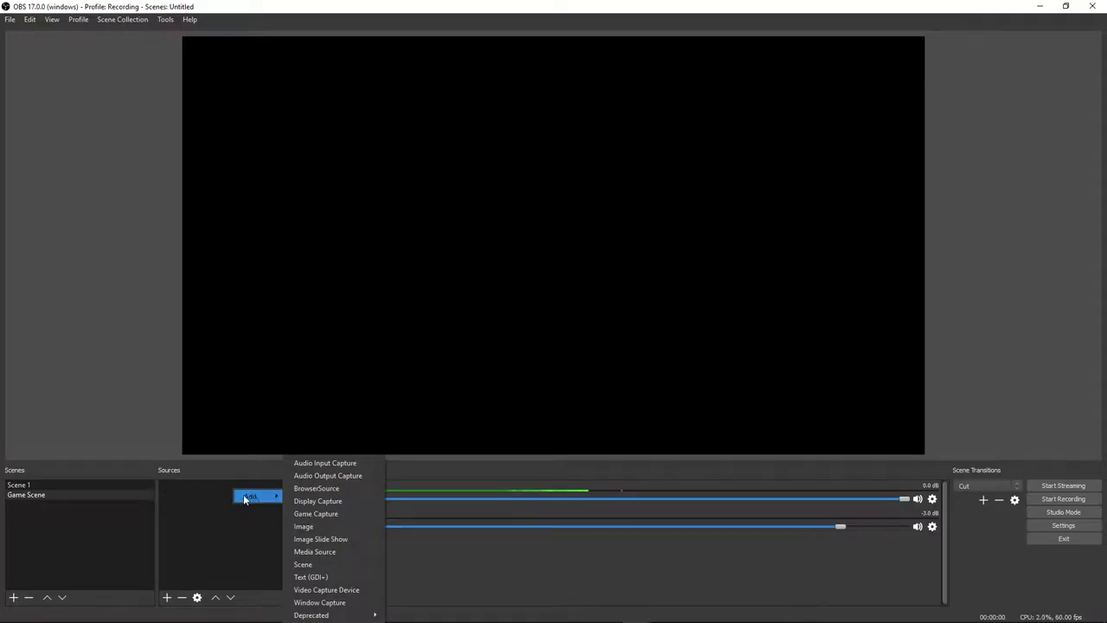
click(186, 494)
right_click(188, 499)
mouse_move(218, 508)
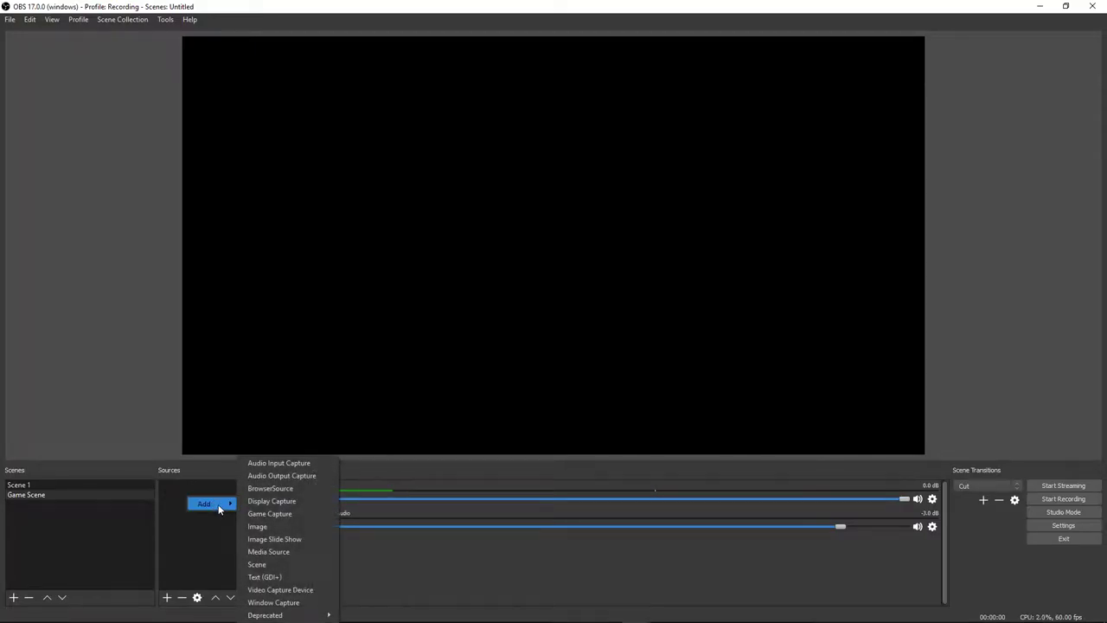
click(265, 513)
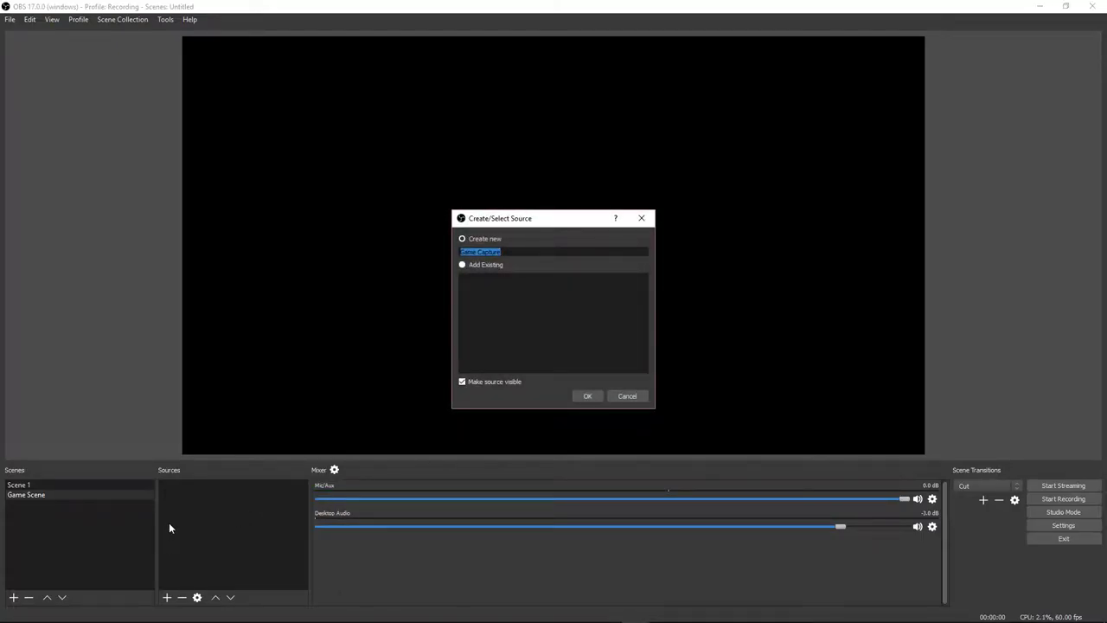
text(G)
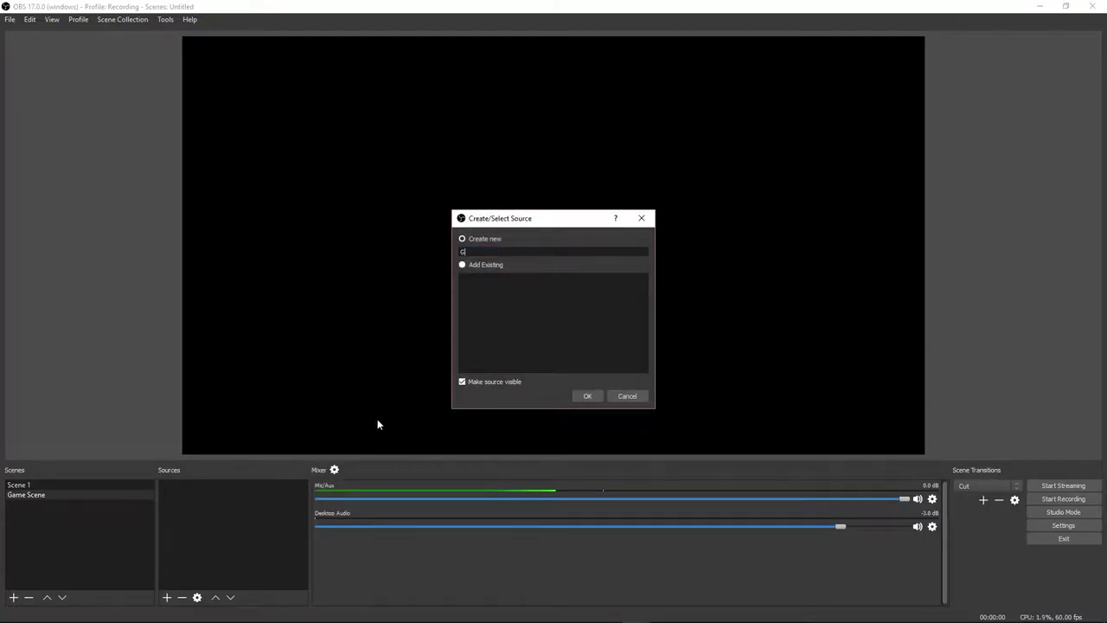
text(ame)
key(Return)
Set the Game capture to capture a specific window, the Chrome window
click(433, 377)
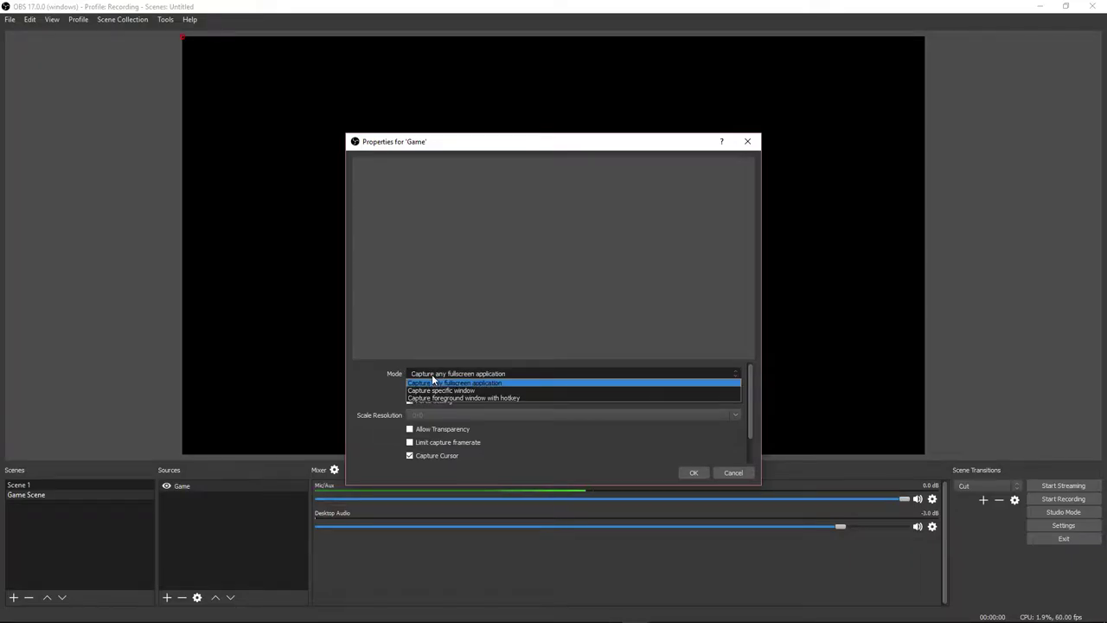
click(427, 391)
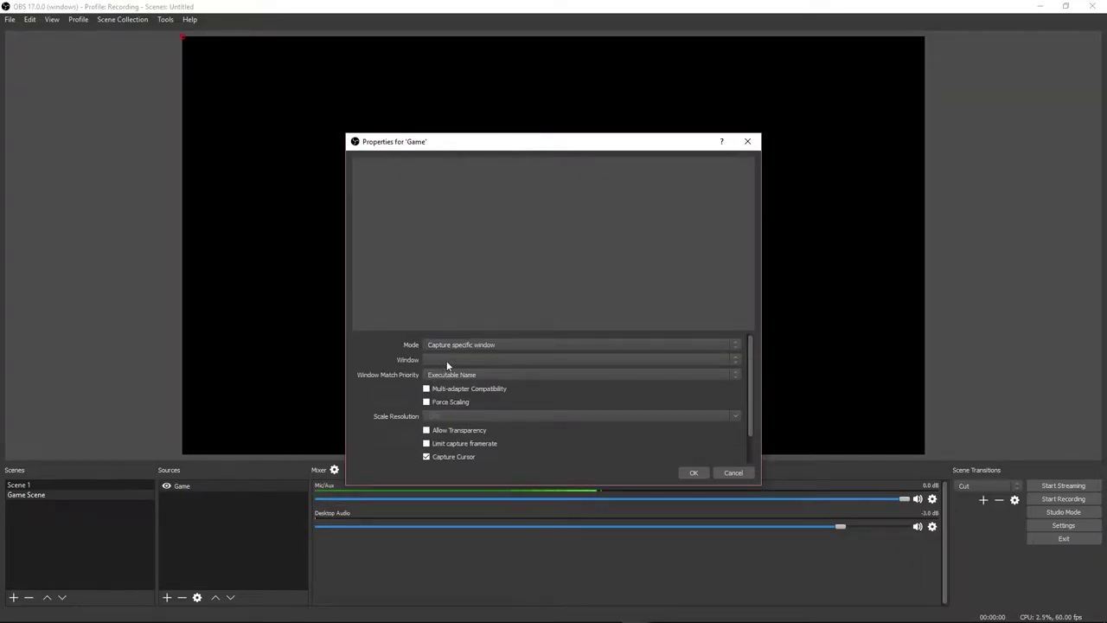
click(448, 360)
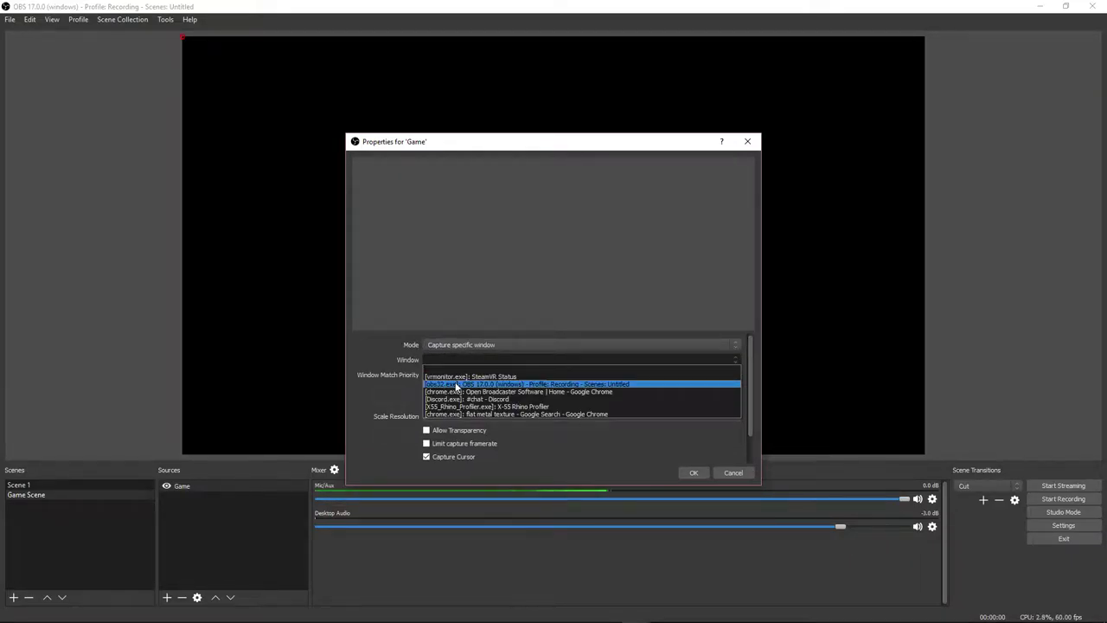
click(453, 388)
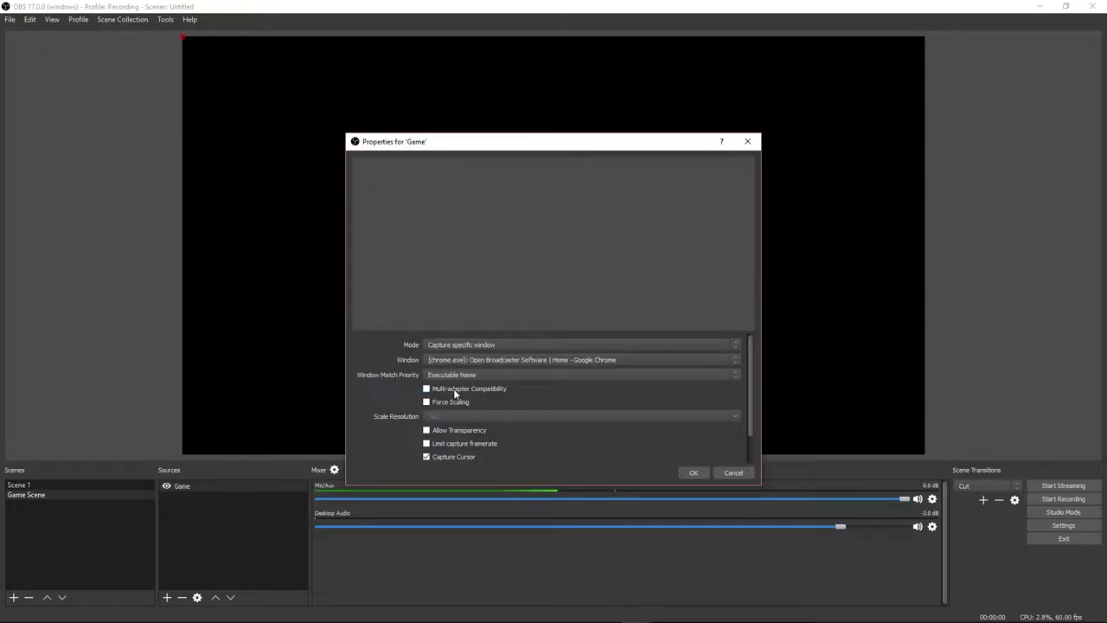
click(687, 471)
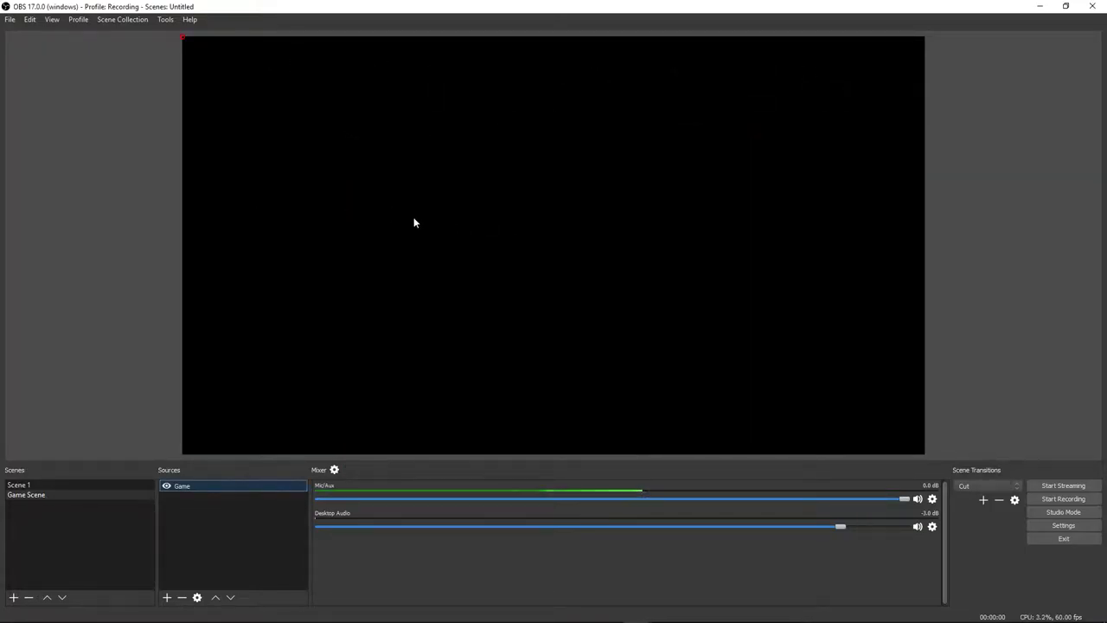
right_click(186, 481)
Remove the Game capture source and bring up the list of source types to add
right_click(173, 486)
right_click(172, 486)
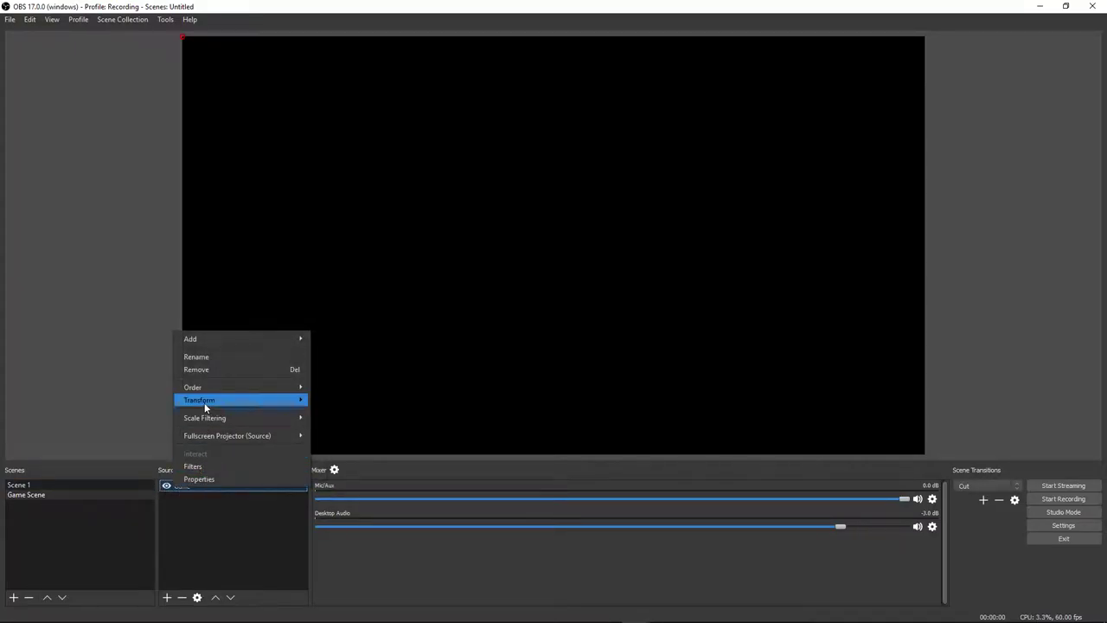
click(205, 371)
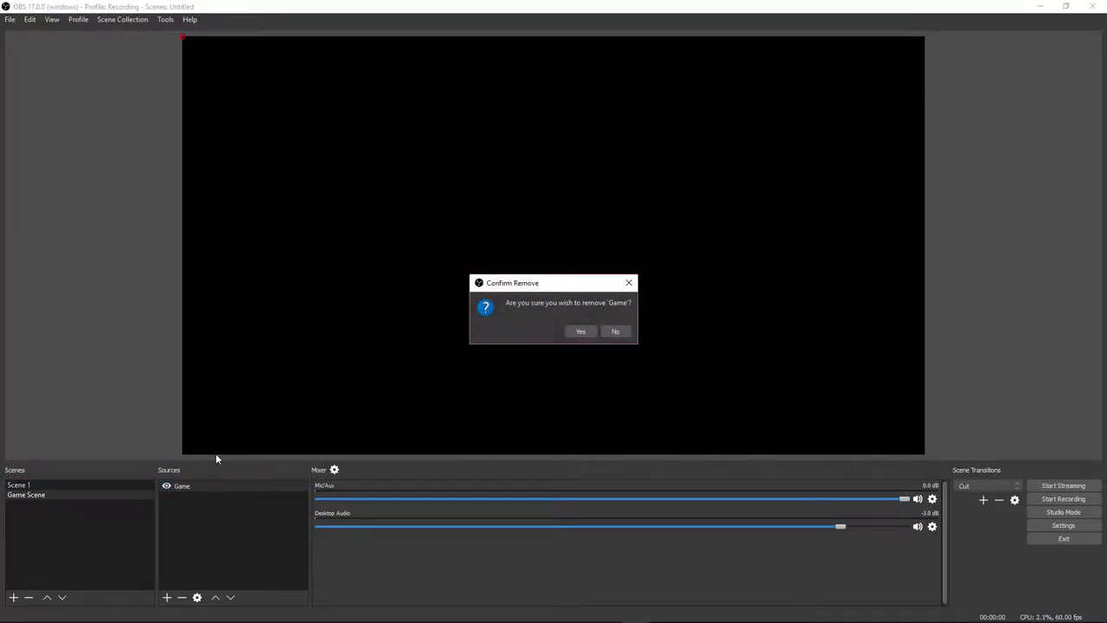
click(581, 331)
right_click(186, 486)
mouse_move(206, 494)
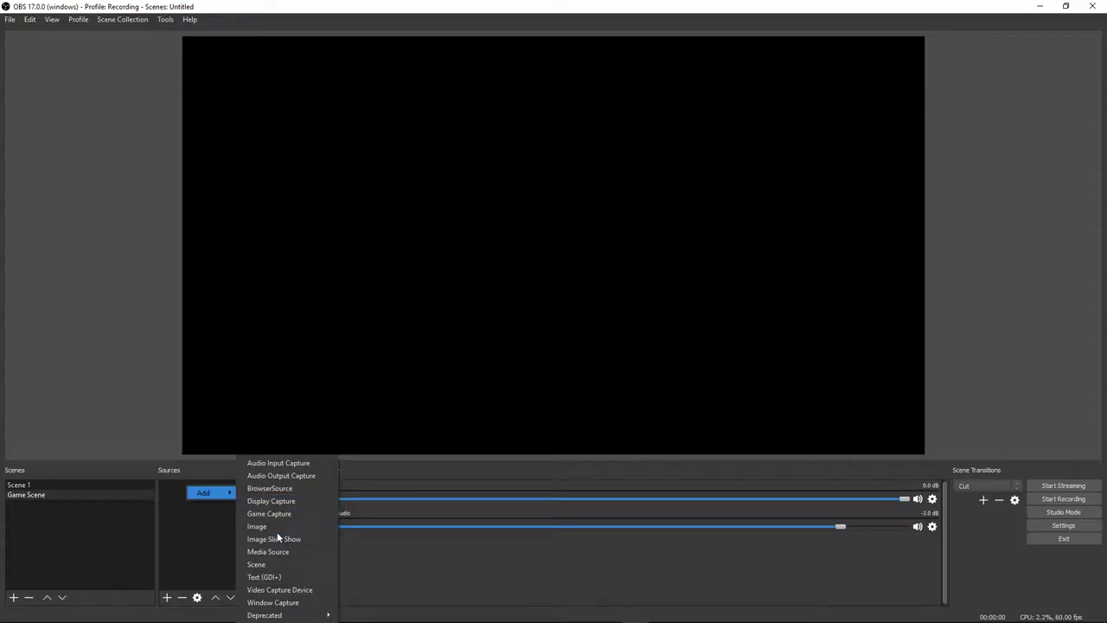
Add a default-named Text (GDI+) source reading 'This is tobins' stream. Thanks for joining us.'
click(279, 577)
click(589, 397)
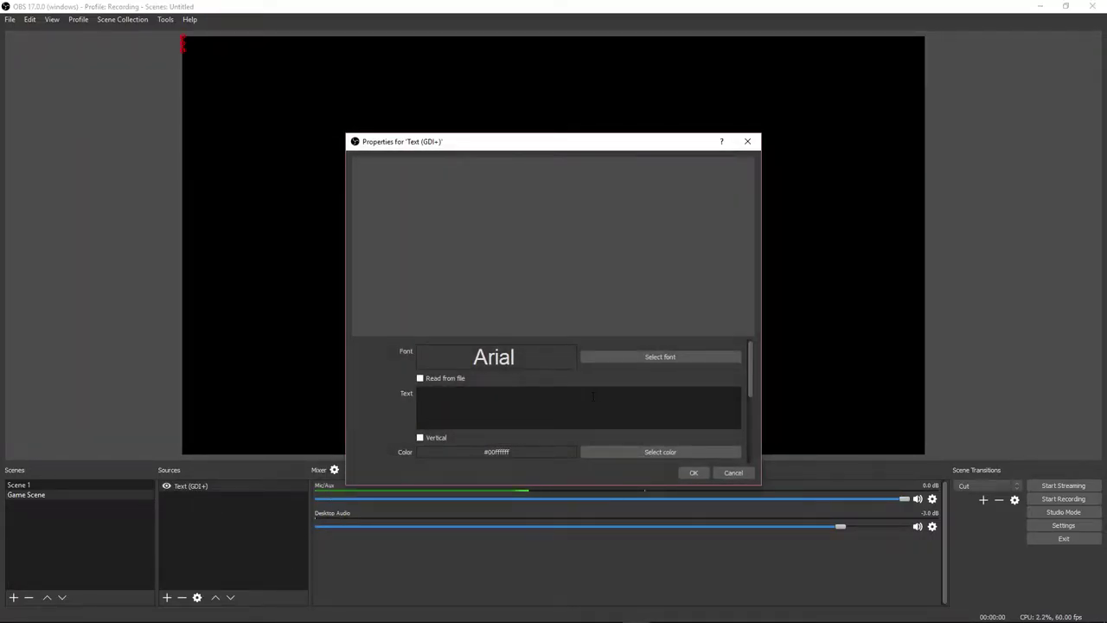
text(Th)
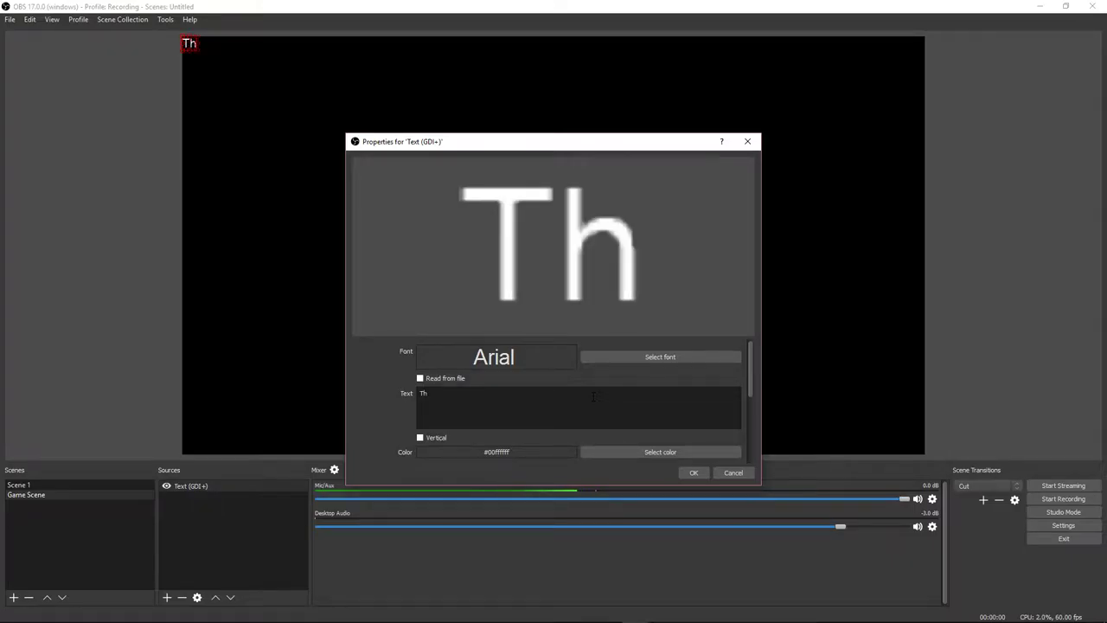
text(is is tobins' stream)
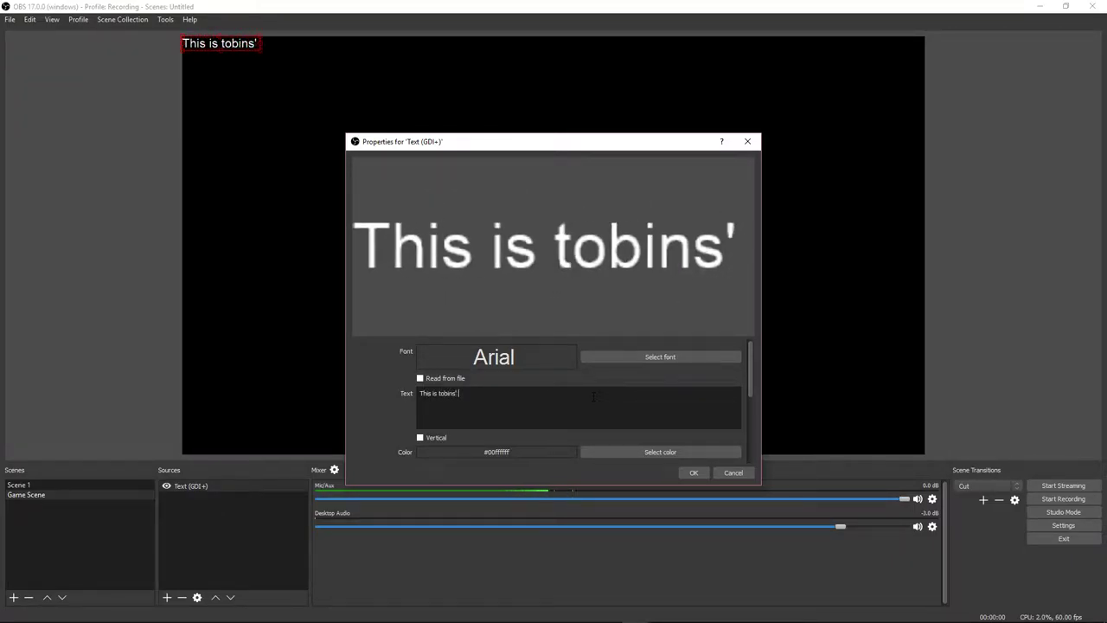
text(. T)
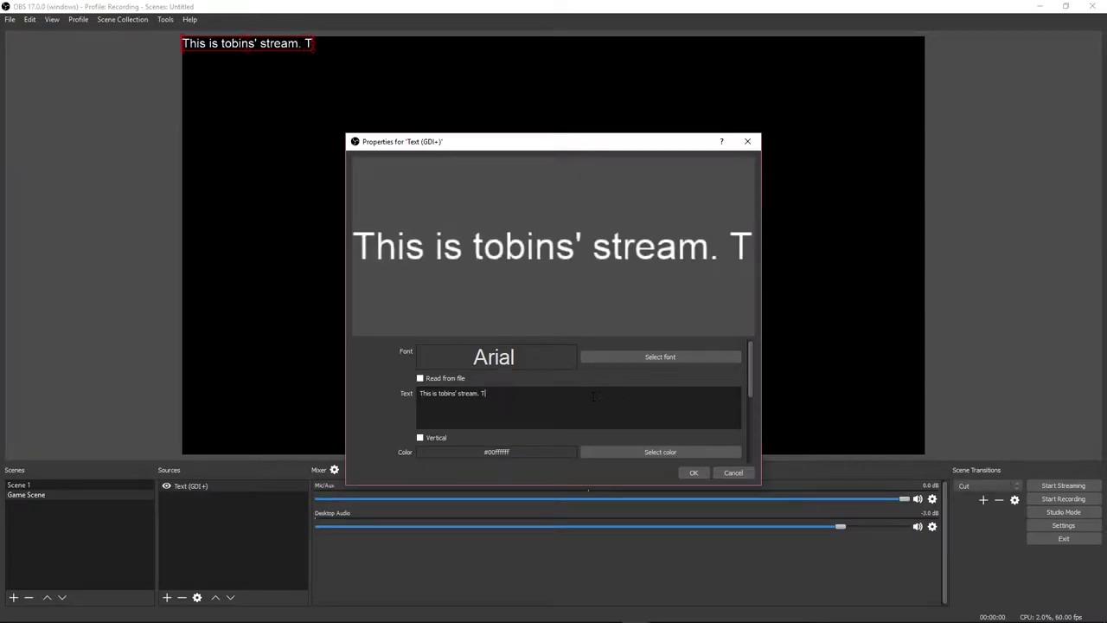
text(hanks for joining us.)
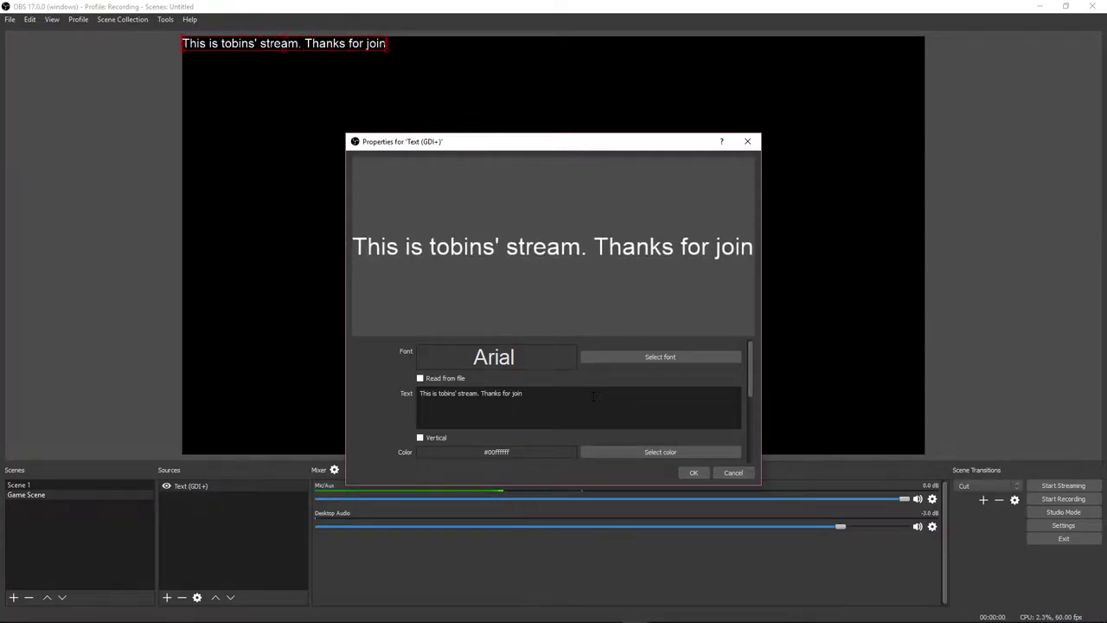
click(694, 472)
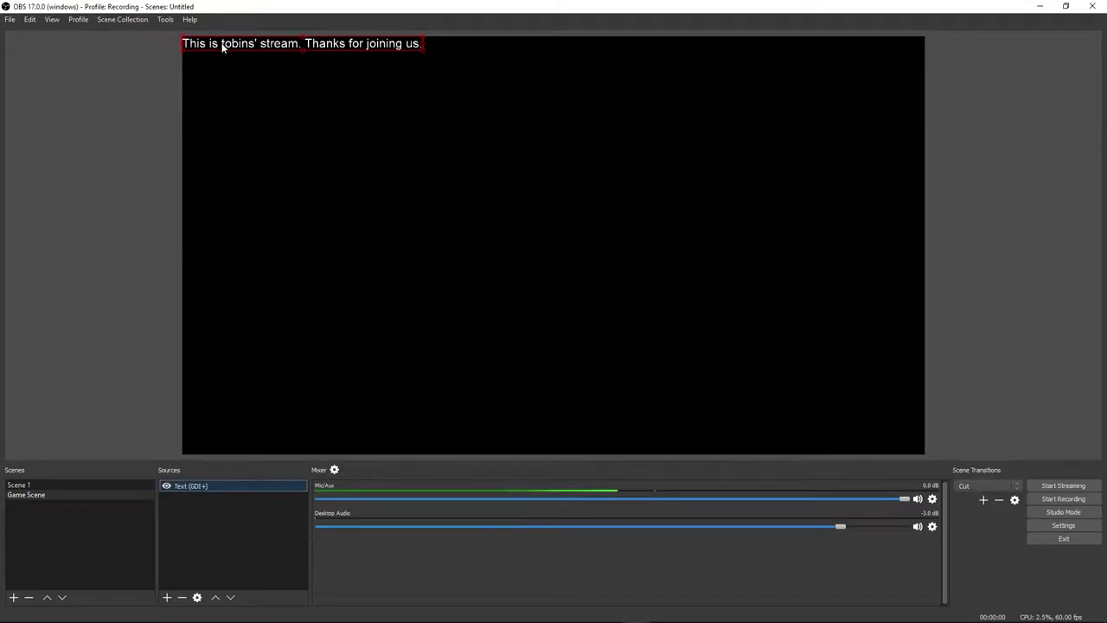
Add a Window Capture source with its default name
right_click(188, 502)
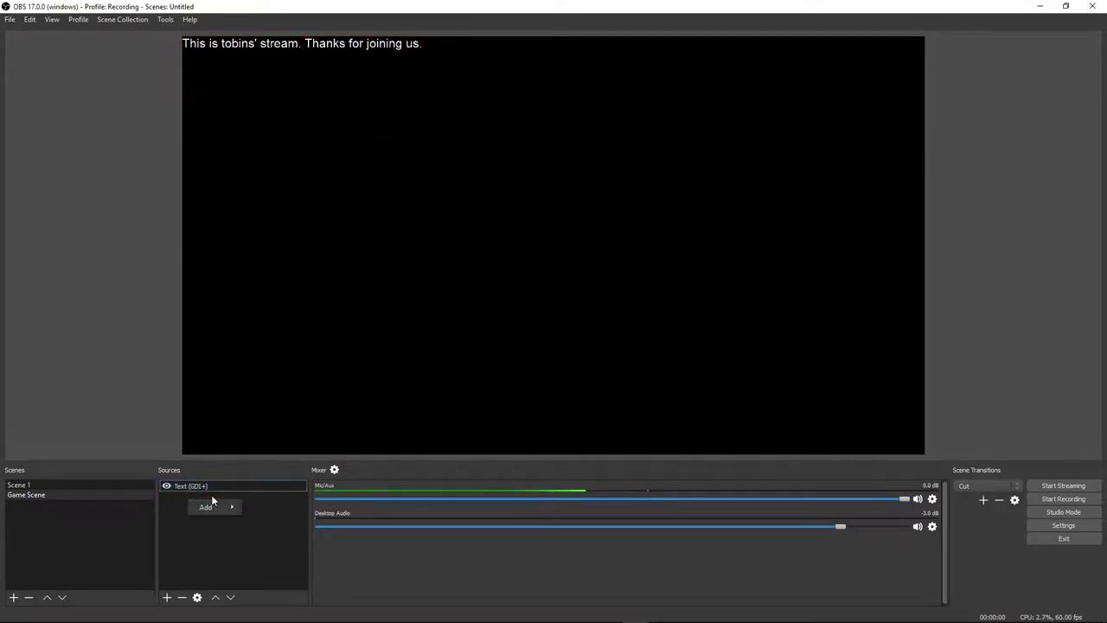
mouse_move(215, 507)
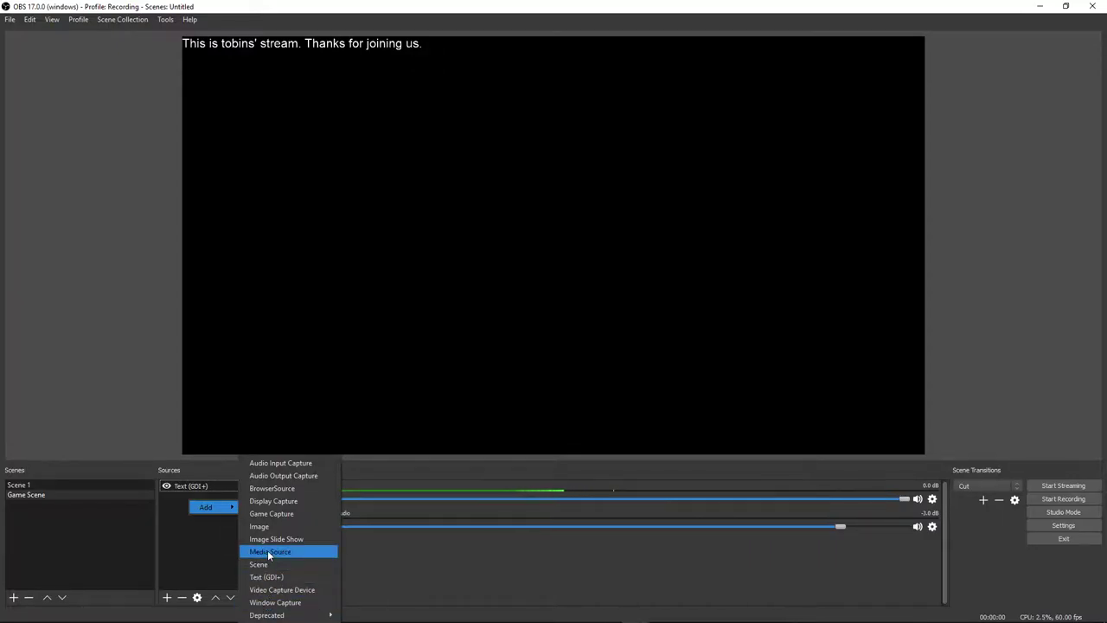
click(284, 603)
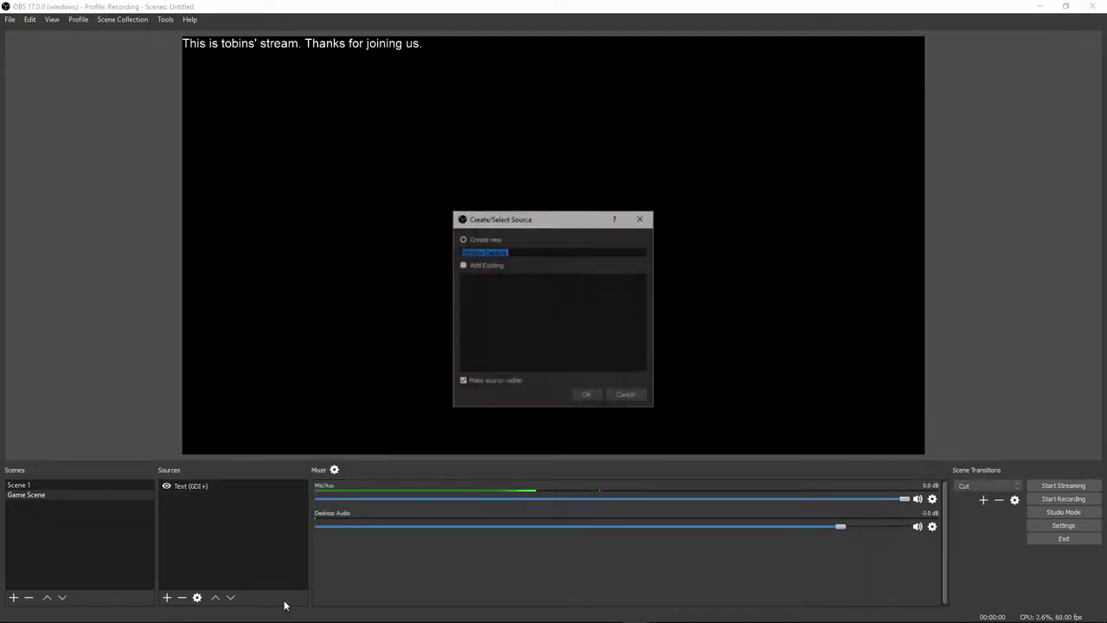
click(587, 396)
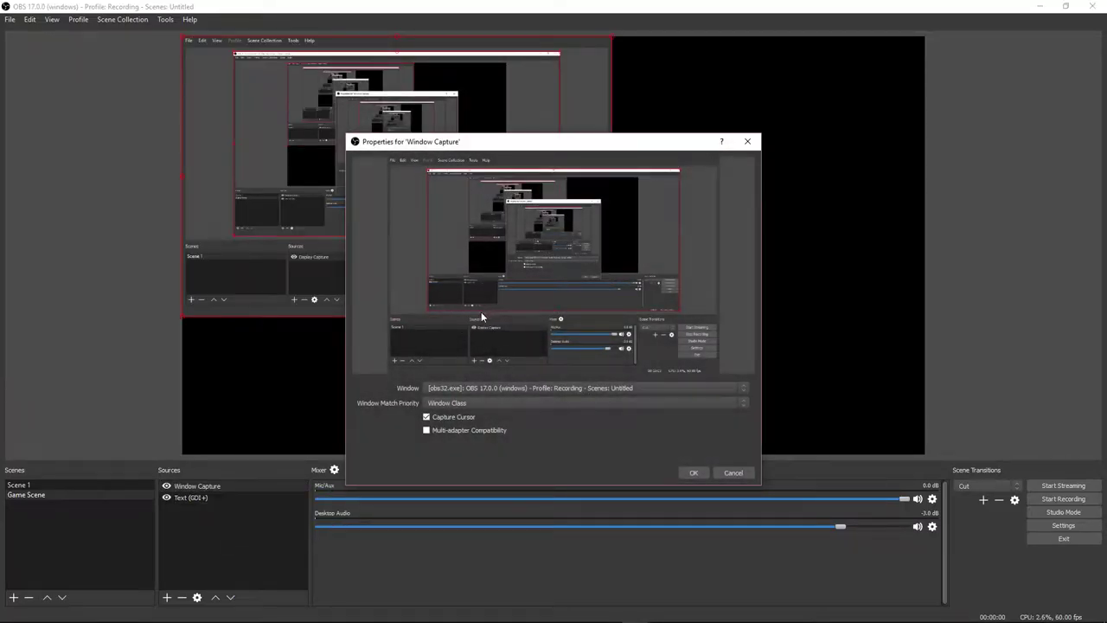
Keep obs32.exe as the captured window and enlarge the capture to fill most of the canvas
drag(503, 143, 564, 121)
click(546, 367)
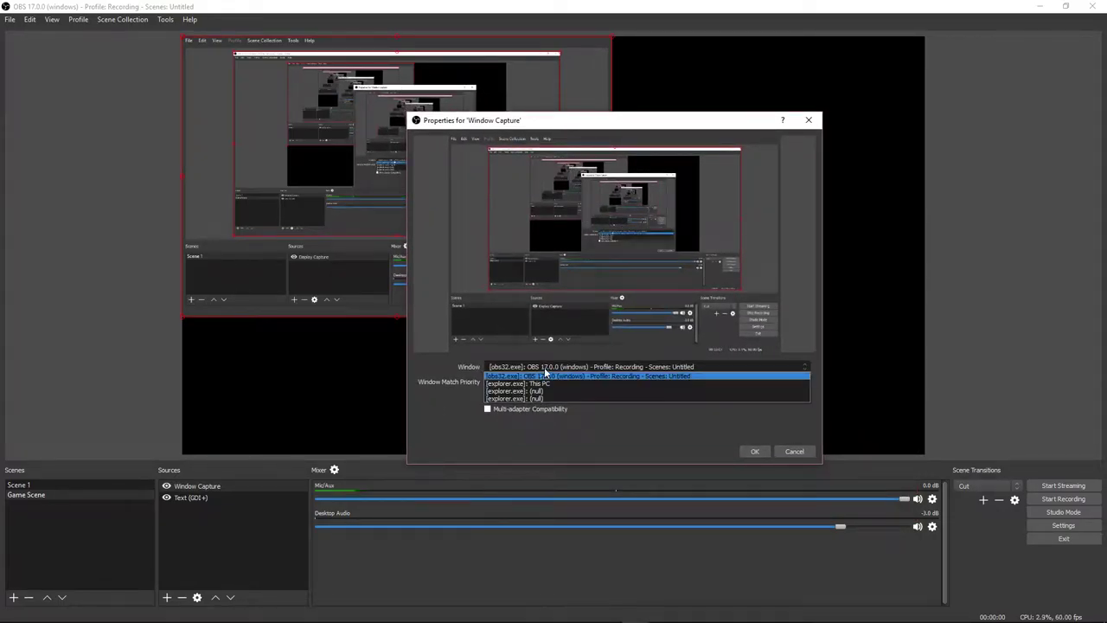
click(545, 376)
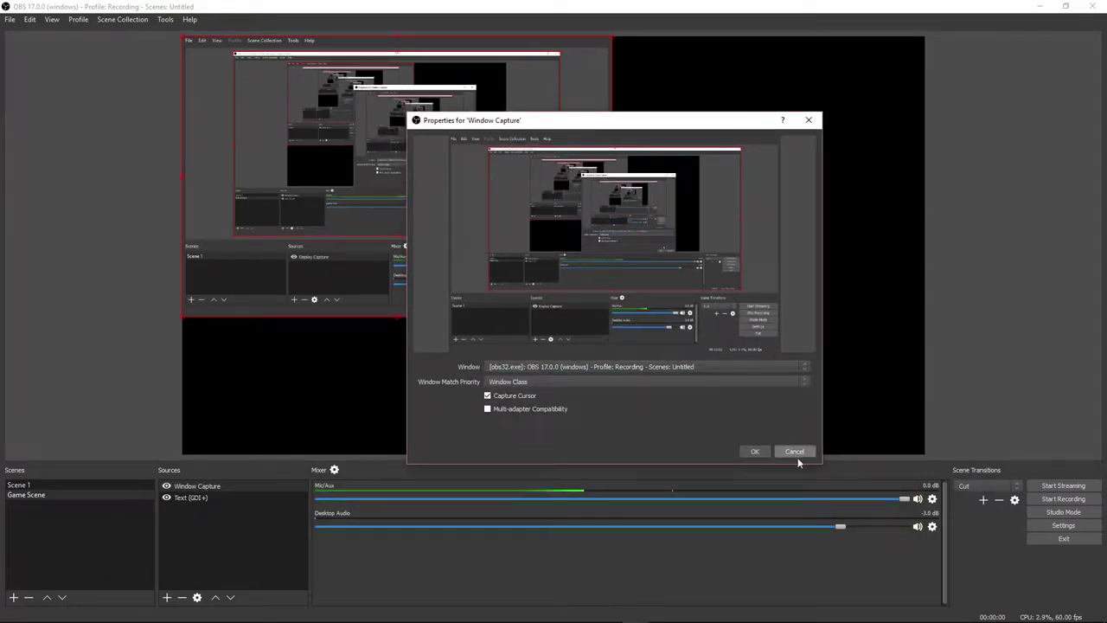
click(754, 452)
drag(613, 317, 824, 420)
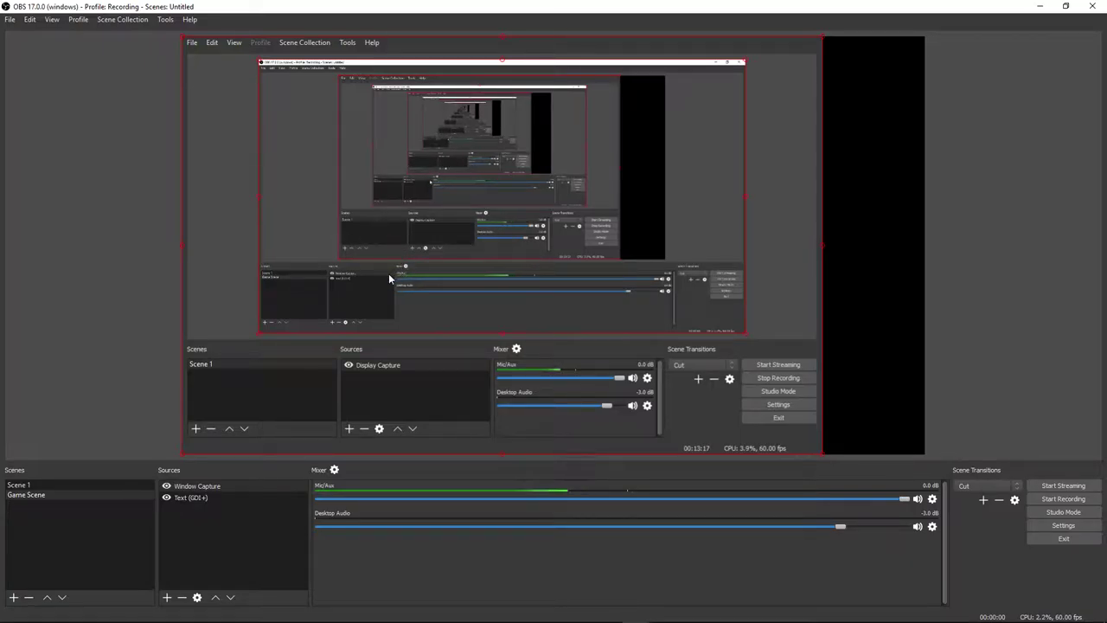
right_click(464, 248)
Move the Text (GDI+) source above Window Capture, then remove the text source
click(190, 487)
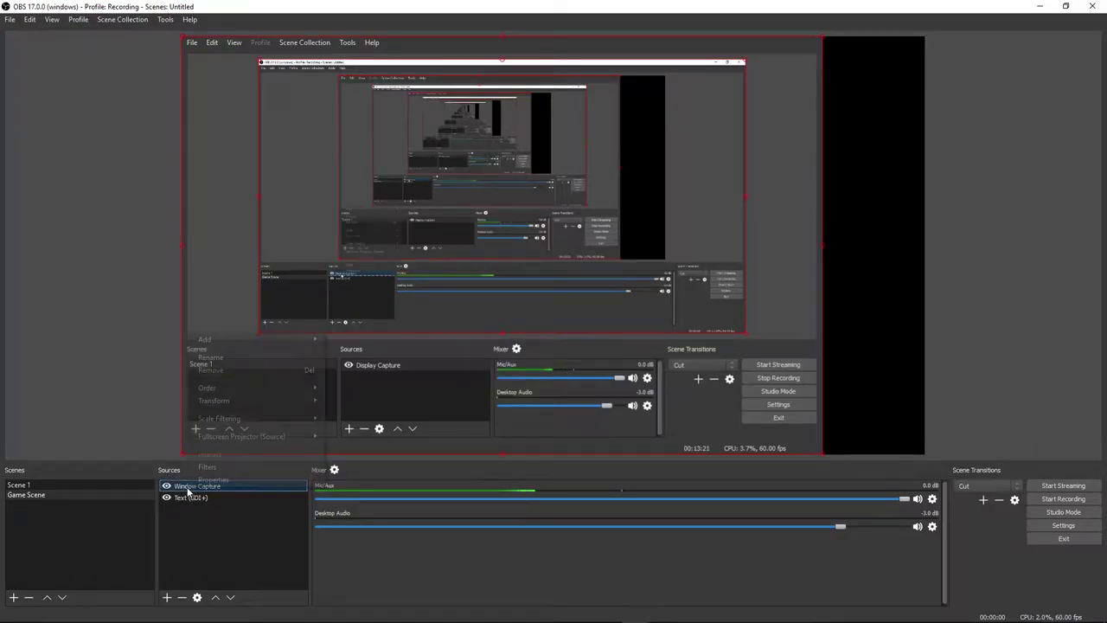
right_click(195, 489)
click(164, 491)
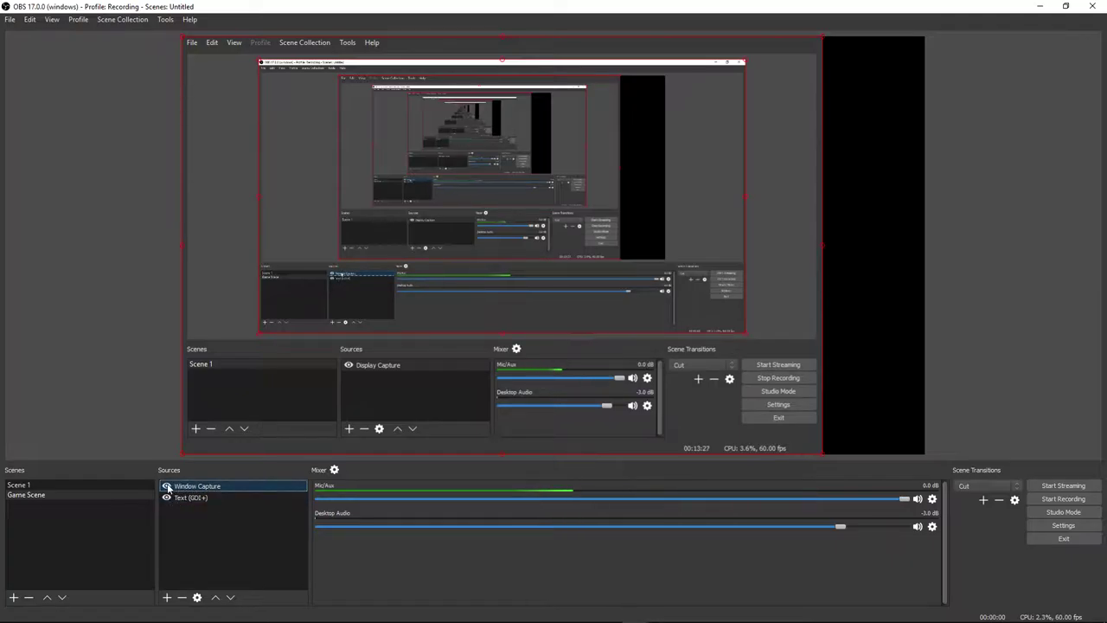
click(186, 497)
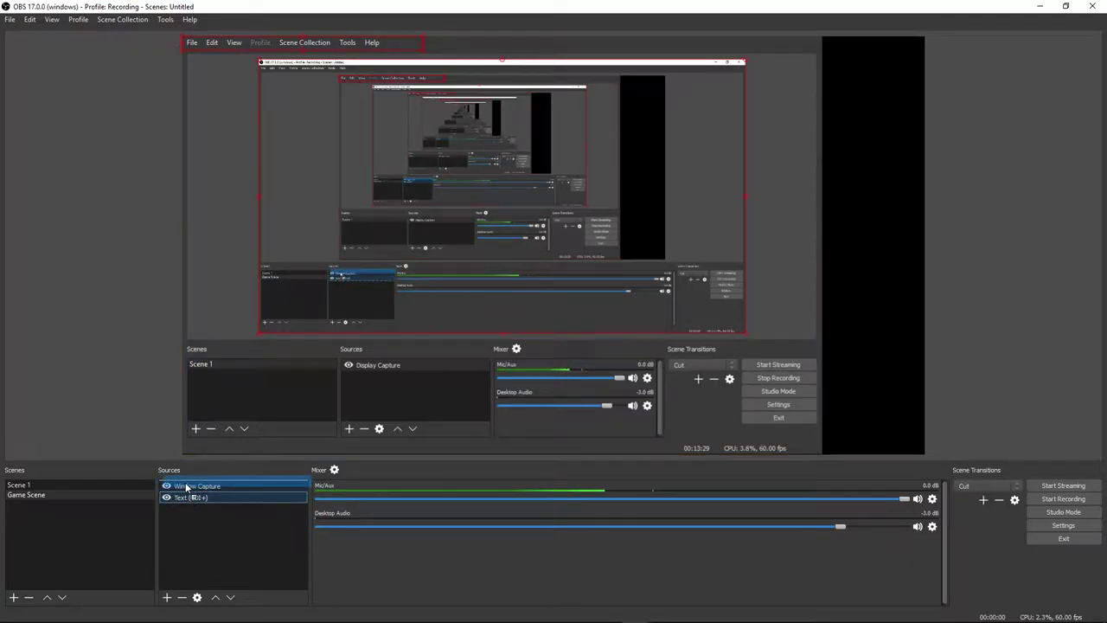
drag(186, 487, 187, 485)
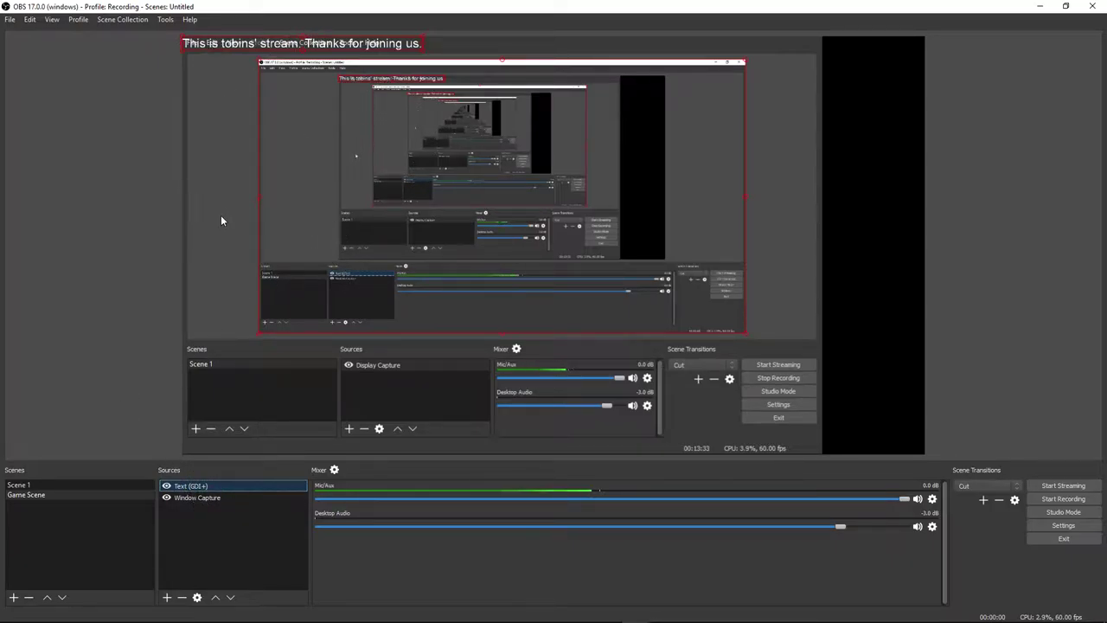
right_click(187, 491)
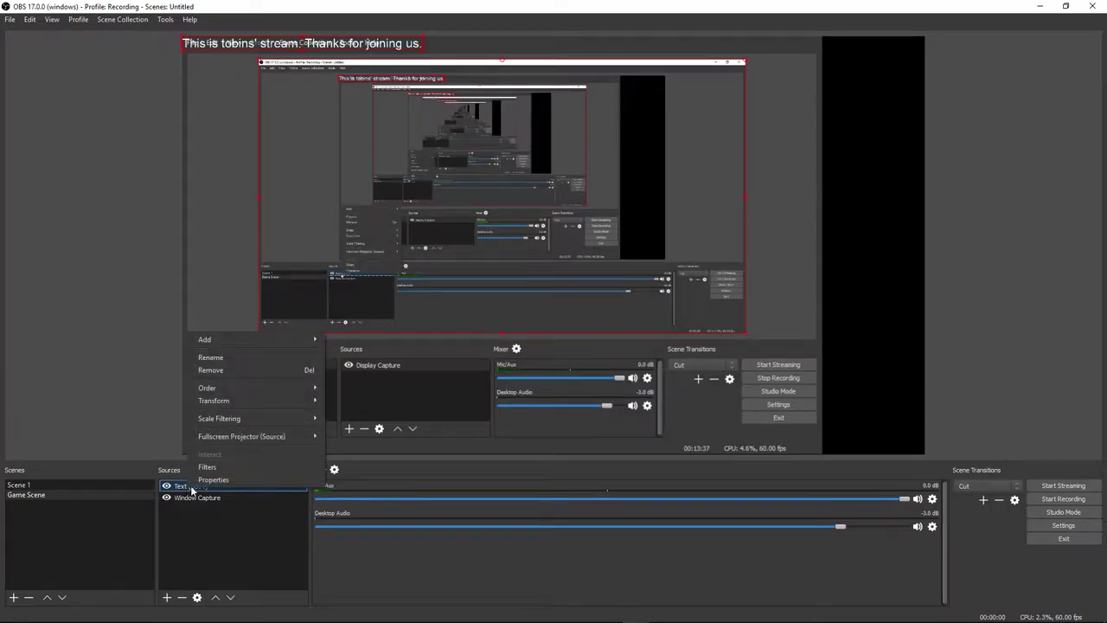
click(211, 370)
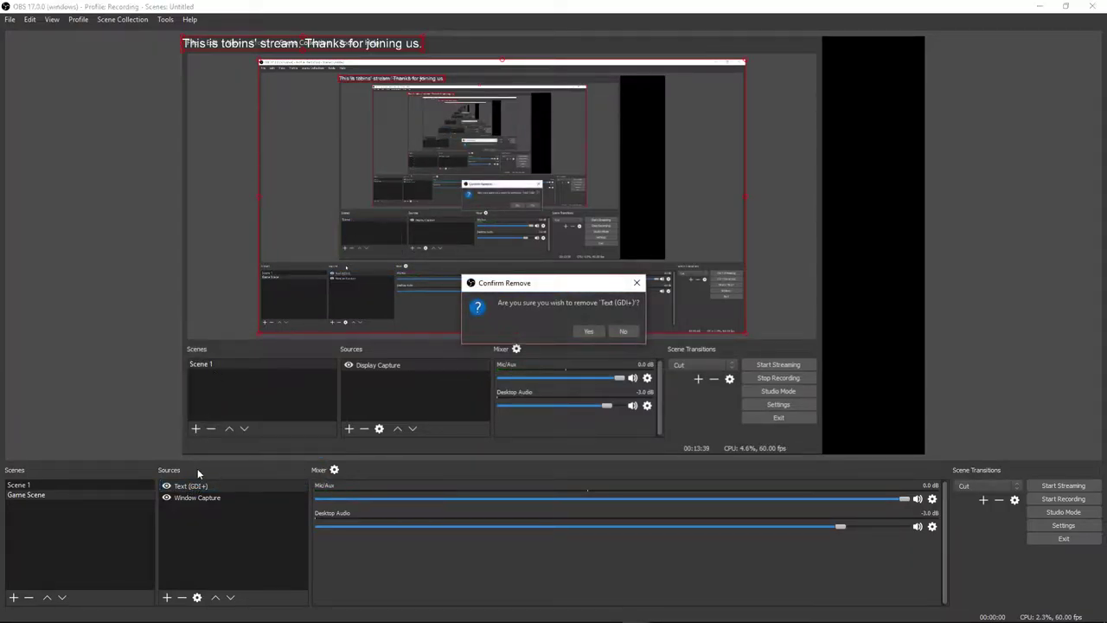
click(585, 331)
Remove the Window Capture source, leaving Game Scene empty
right_click(207, 487)
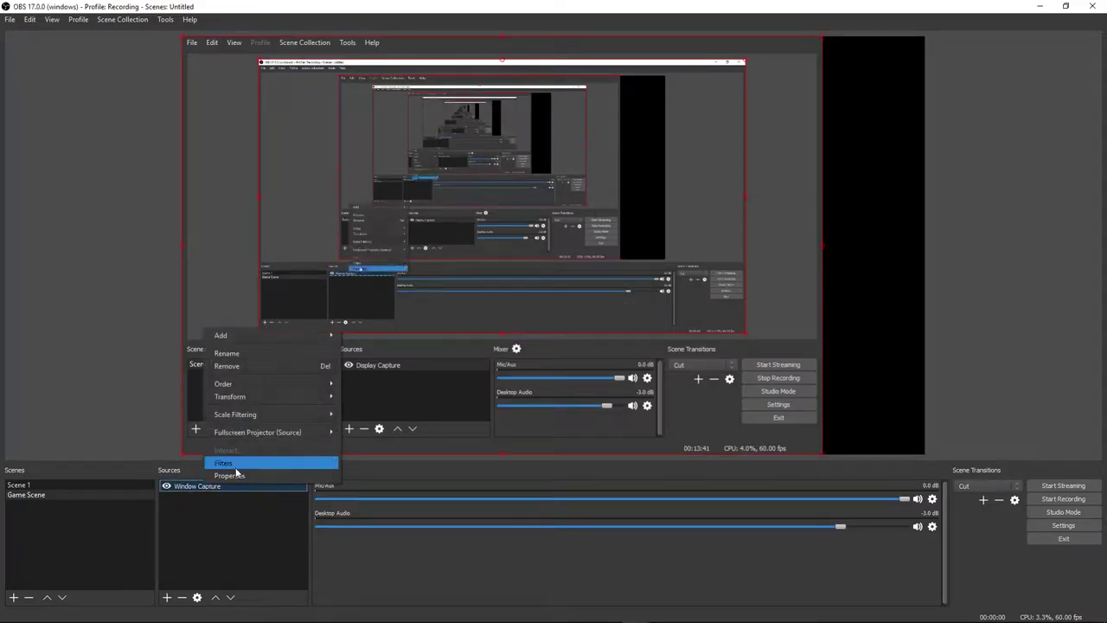
click(242, 365)
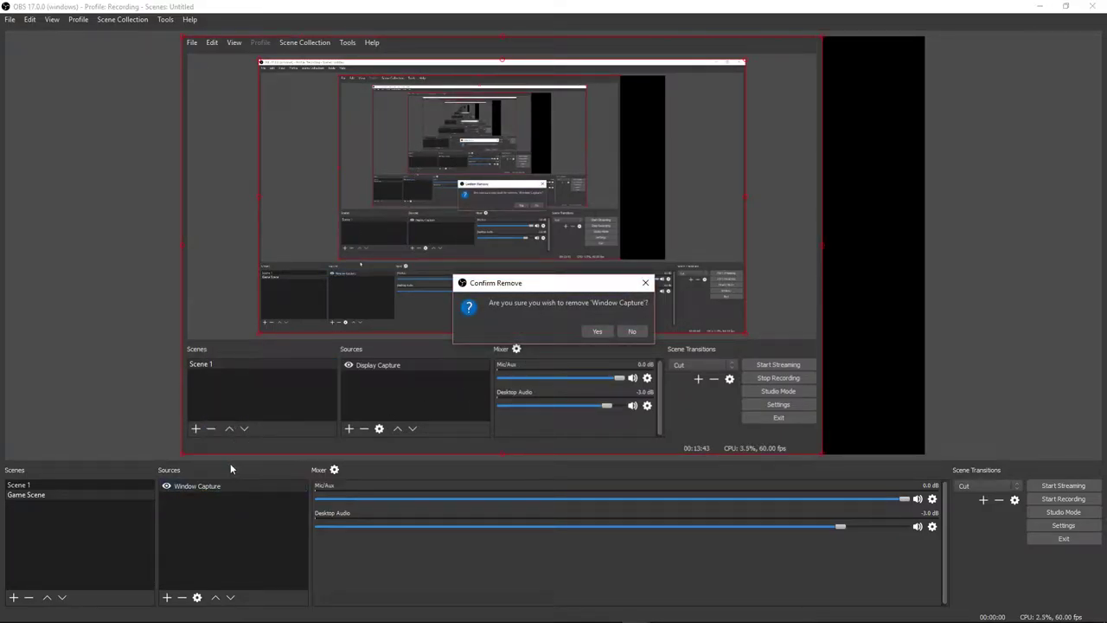
click(597, 332)
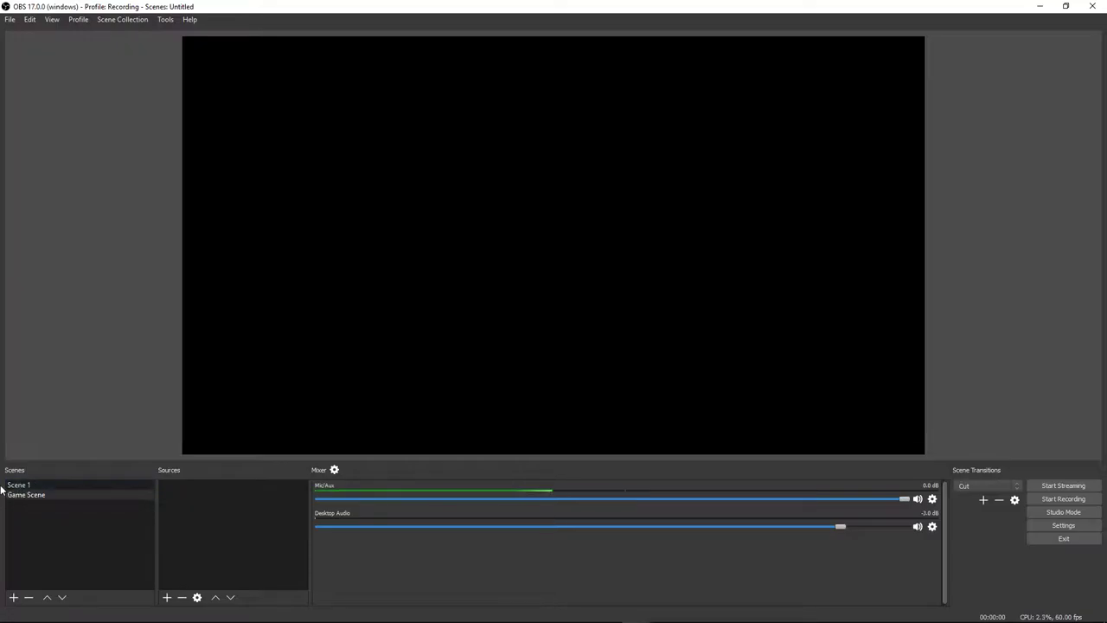
Flip between Scene 1 and Game Scene several times, ending on the empty Game Scene
click(31, 486)
click(30, 496)
click(32, 487)
click(30, 495)
click(31, 486)
click(30, 494)
click(30, 487)
click(30, 495)
Turn on Studio Mode and test sending the Scene 1 webcam to program
click(1046, 514)
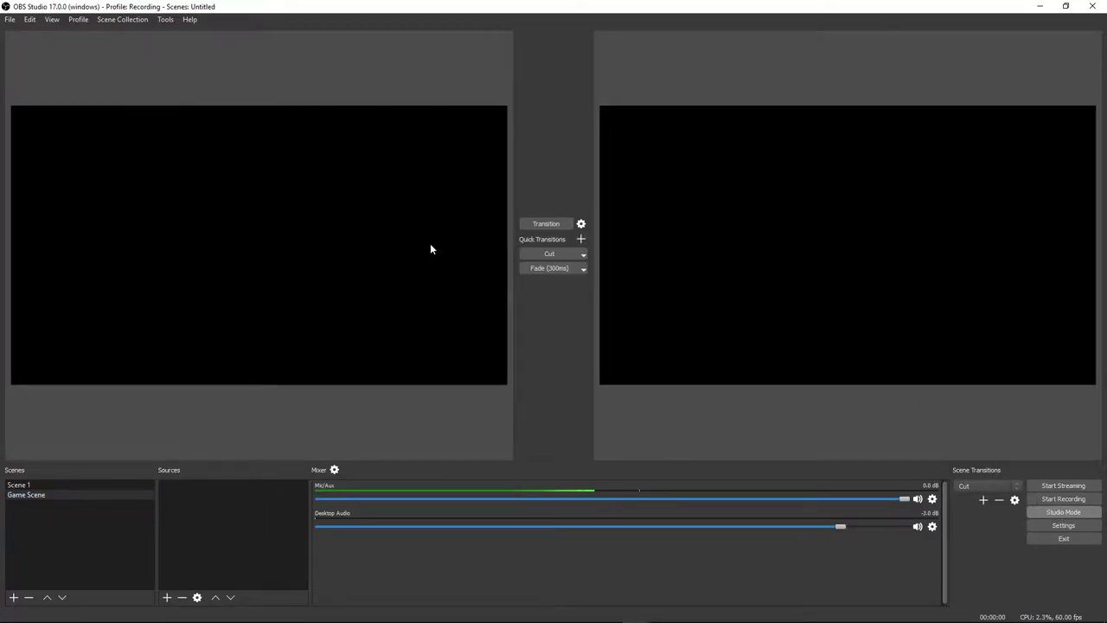
click(27, 483)
click(30, 487)
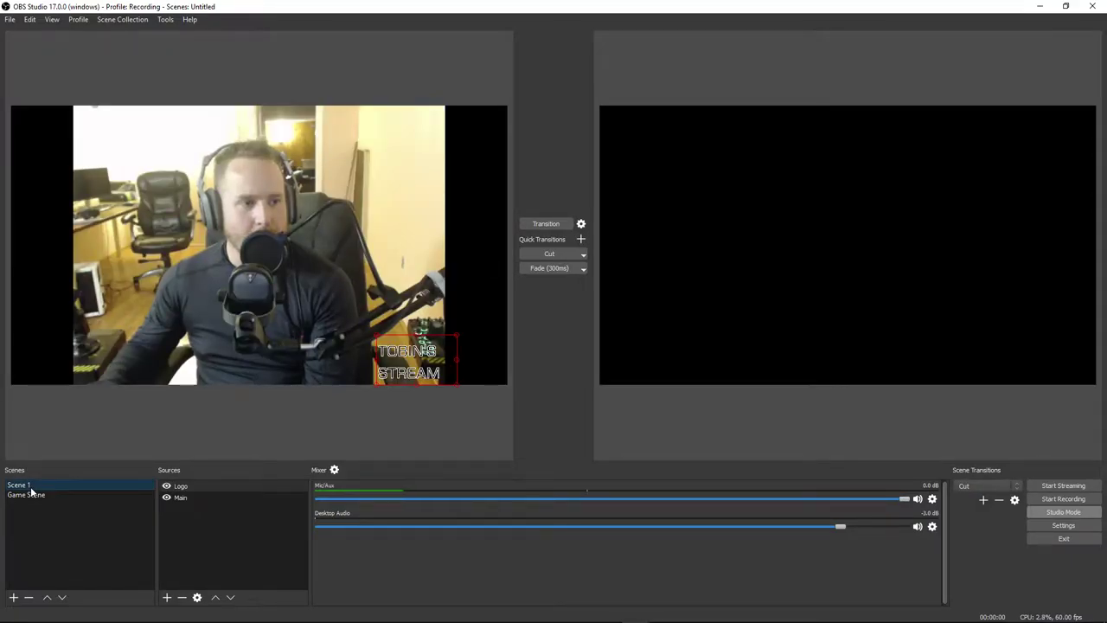
click(561, 226)
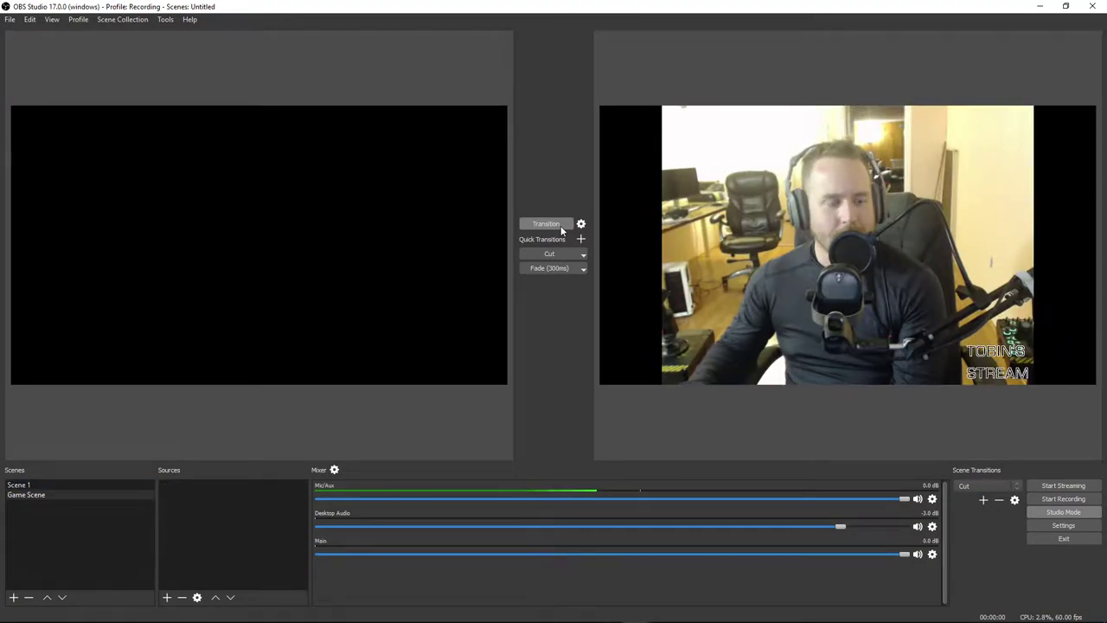
click(543, 225)
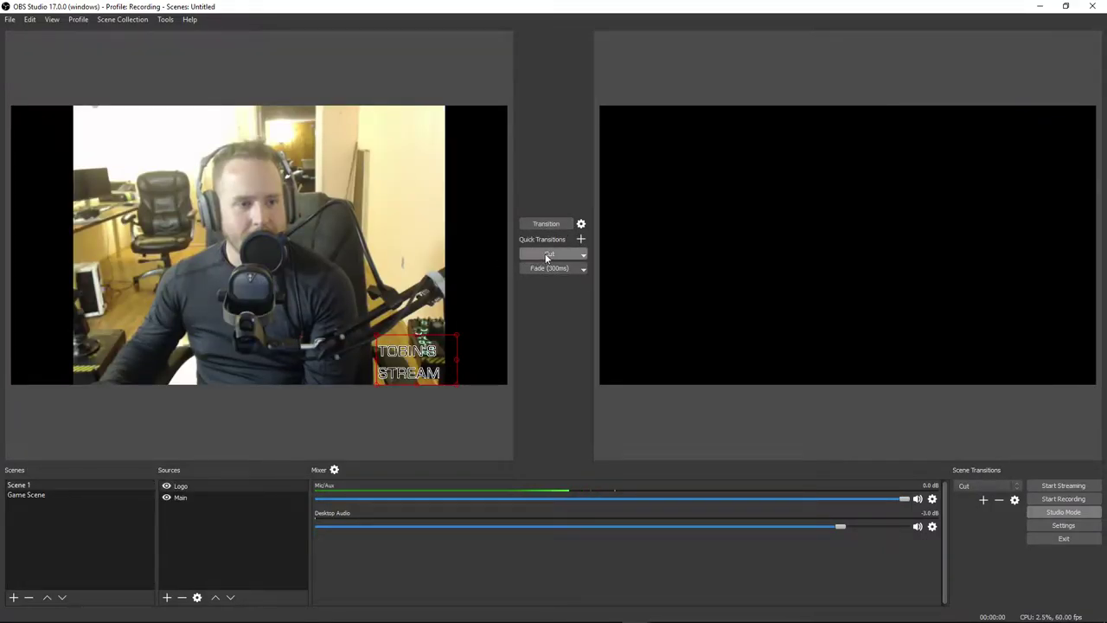
click(548, 253)
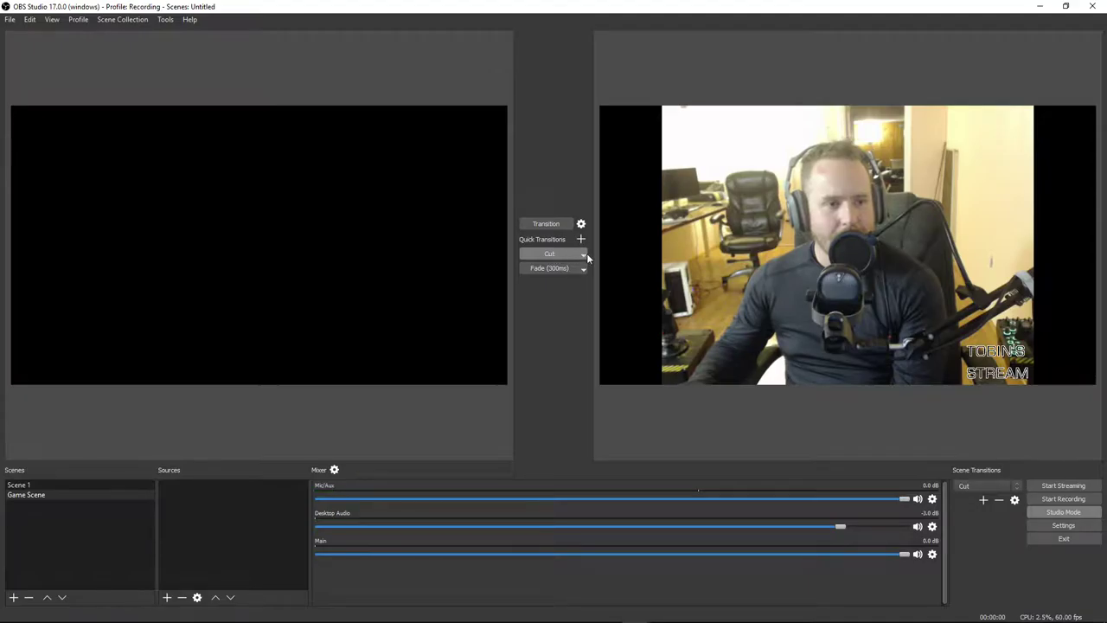
Set the first quick transition to a 300 ms Fade and test swapping preview and program
click(584, 253)
click(549, 299)
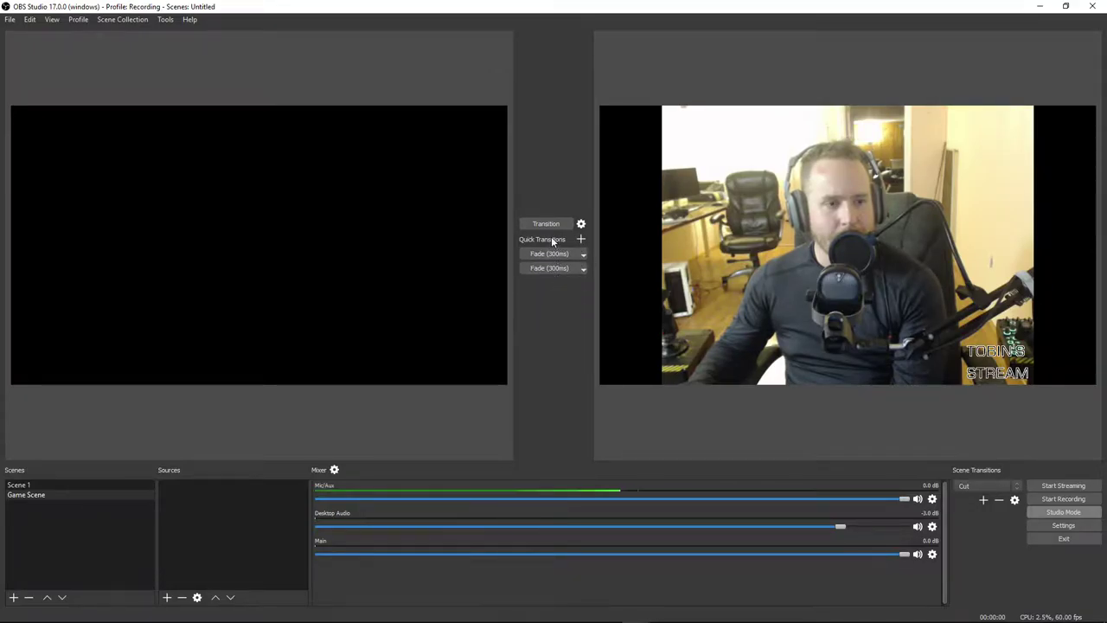
click(543, 224)
click(545, 224)
click(545, 224)
Set the second quick transition to a 700 ms Fade and fade the webcam scene live
click(582, 270)
click(572, 327)
click(573, 327)
click(573, 327)
click(573, 327)
click(573, 327)
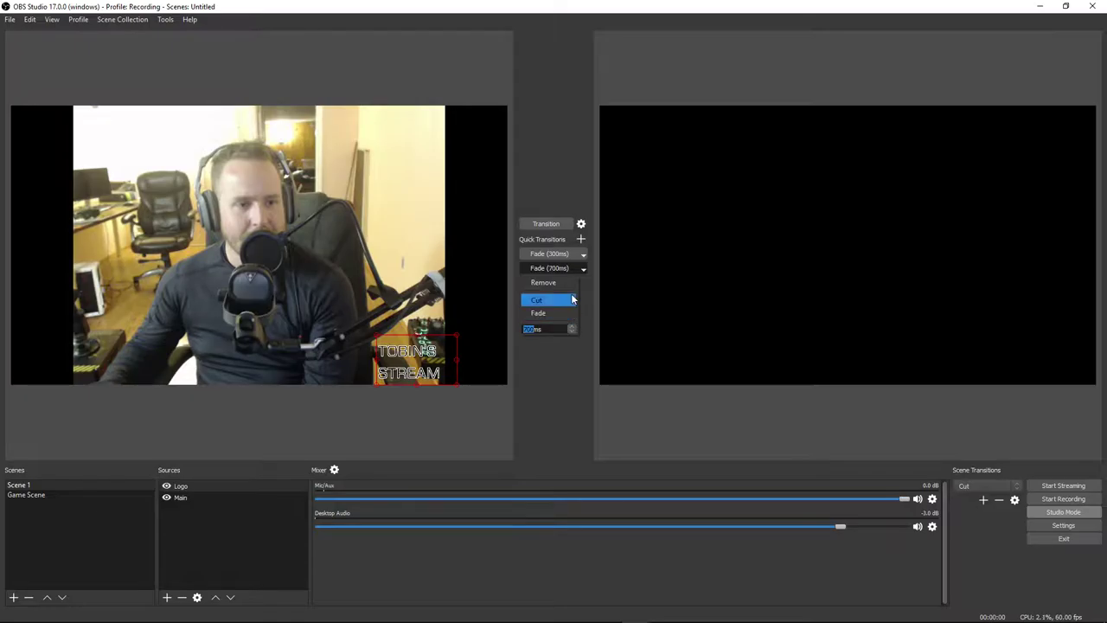
click(555, 225)
key(Down)
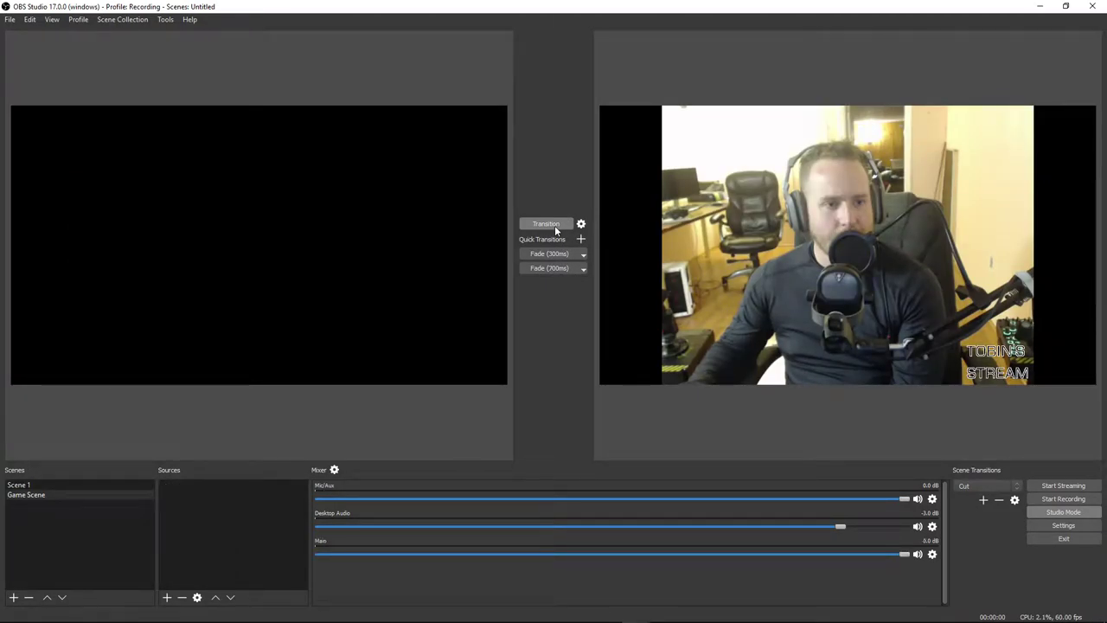
click(555, 225)
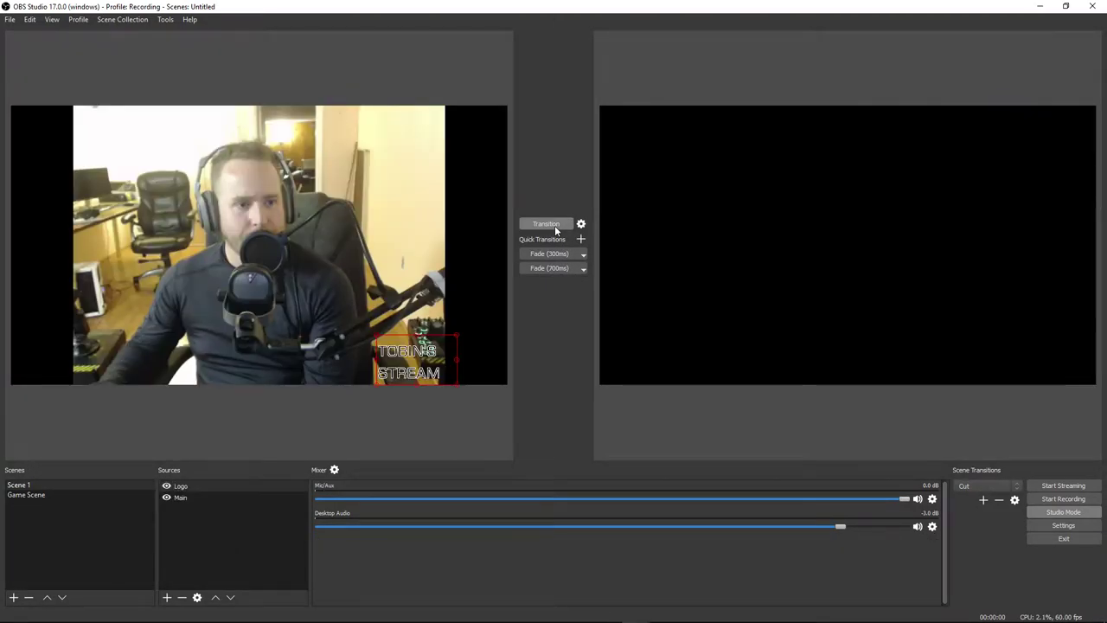
click(533, 270)
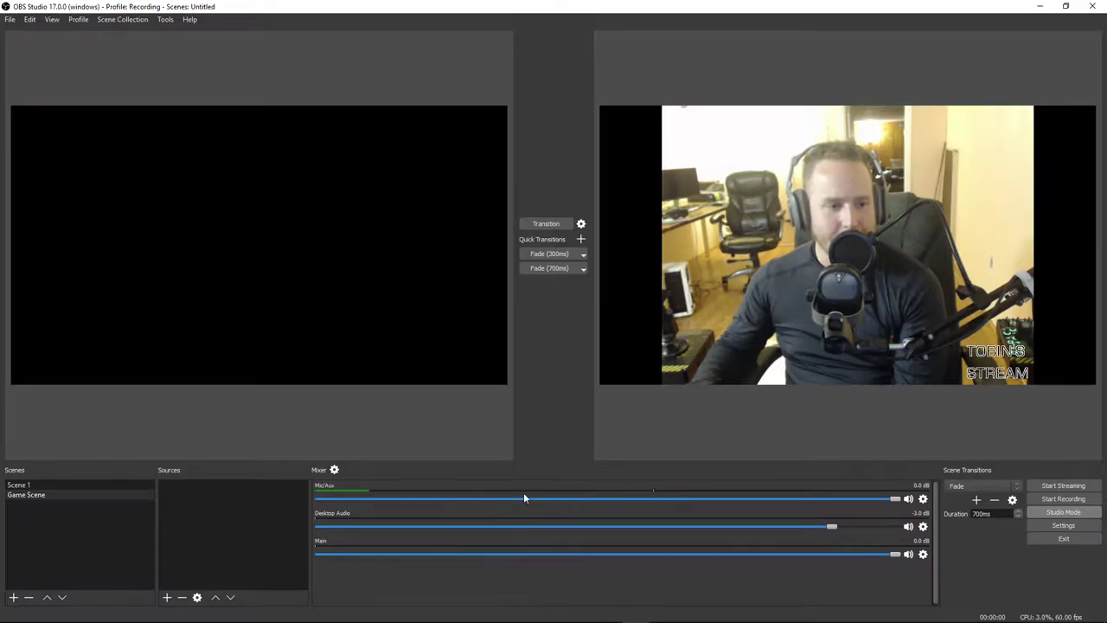
Open the Mic/Aux filters and view the Noise Suppression filter at -60 dB
click(924, 499)
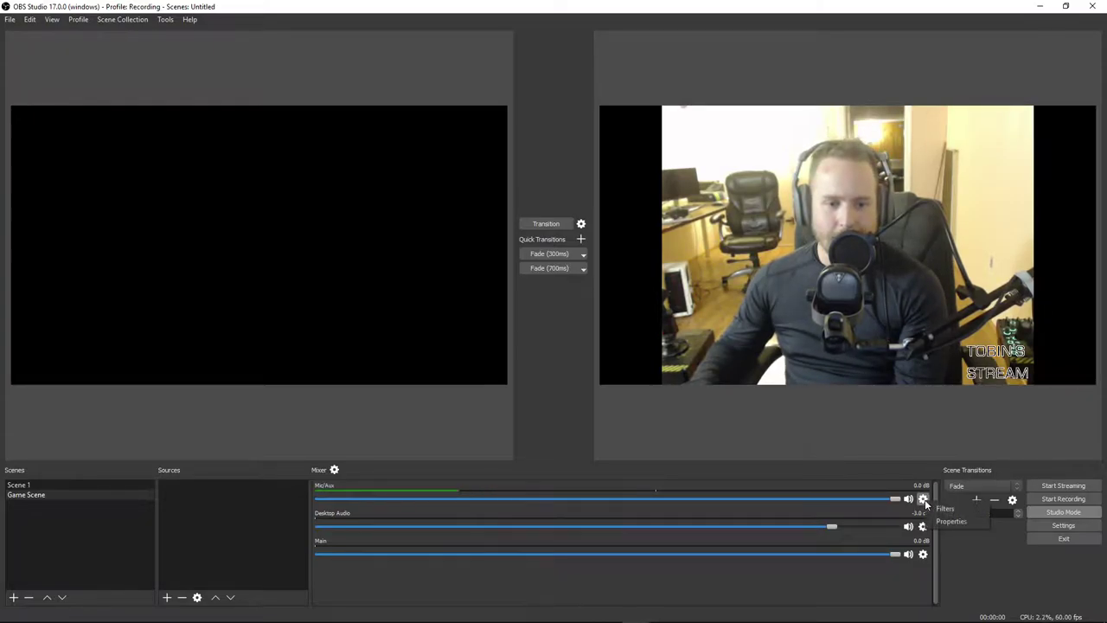
click(937, 508)
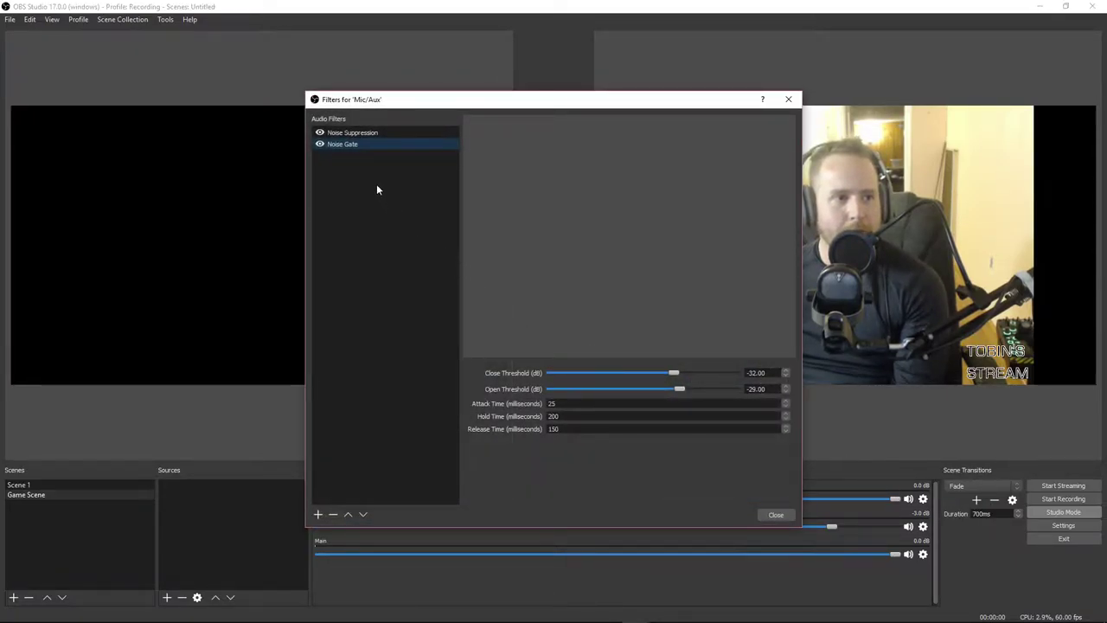
click(319, 514)
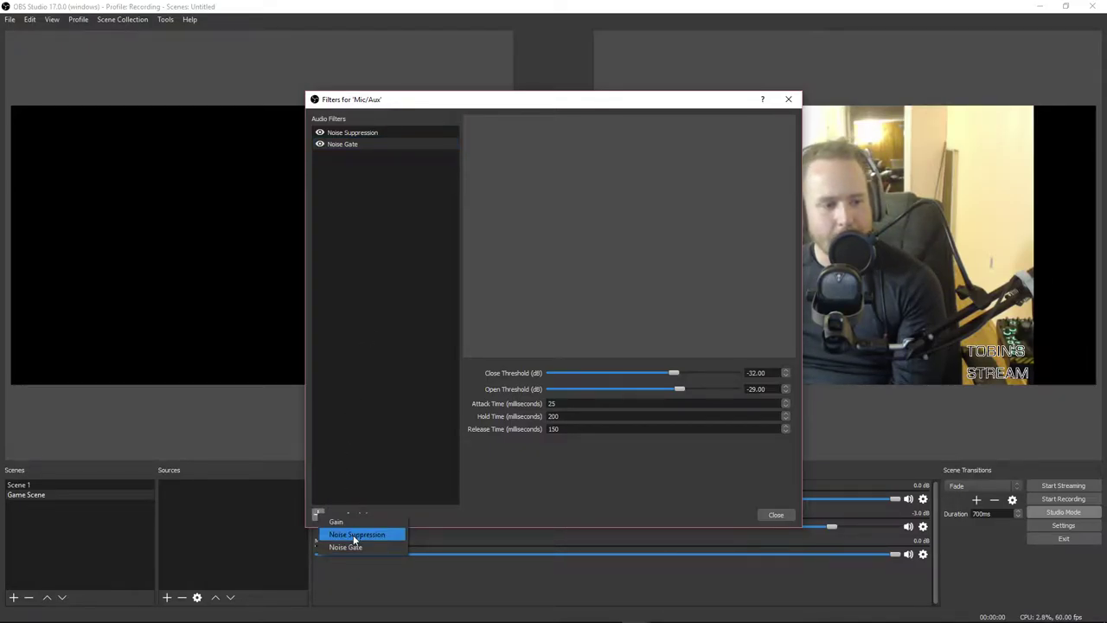
click(381, 381)
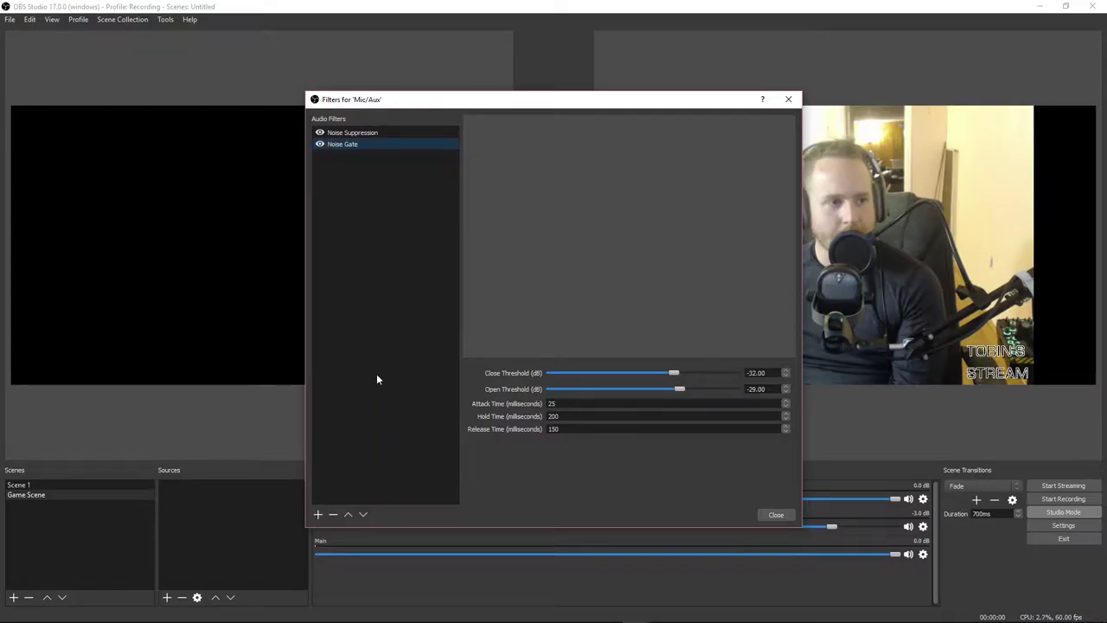
click(332, 136)
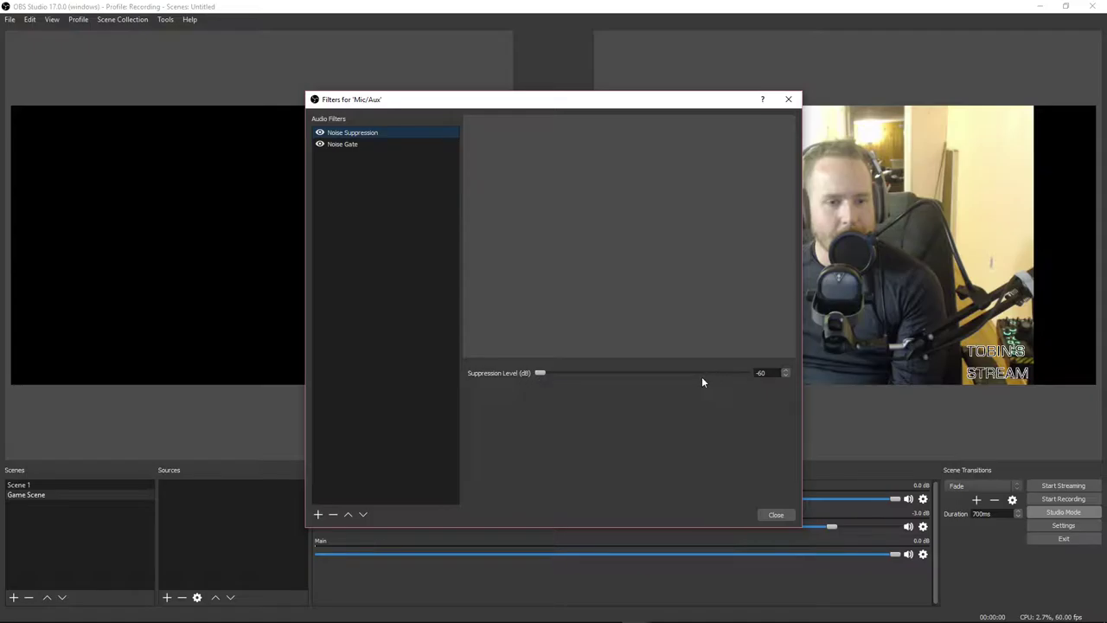
drag(574, 105, 546, 22)
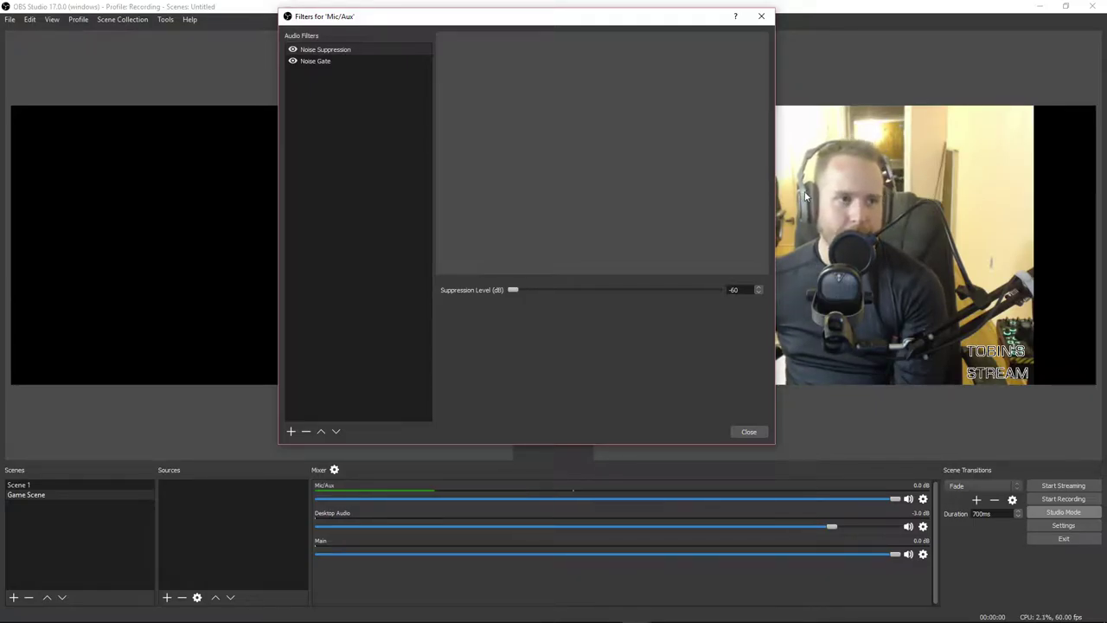
Review the Noise Gate filter (close -32 dB, open -29 dB, attack 25, hold 200) and re-enter 150 ms release
click(313, 62)
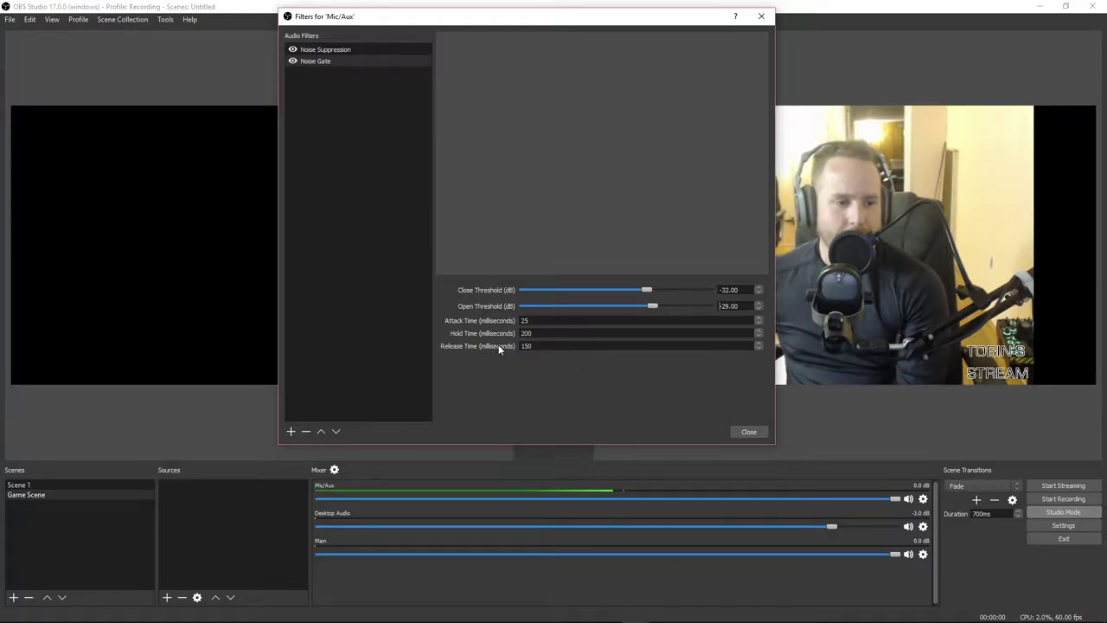
double_click(526, 346)
text(150)
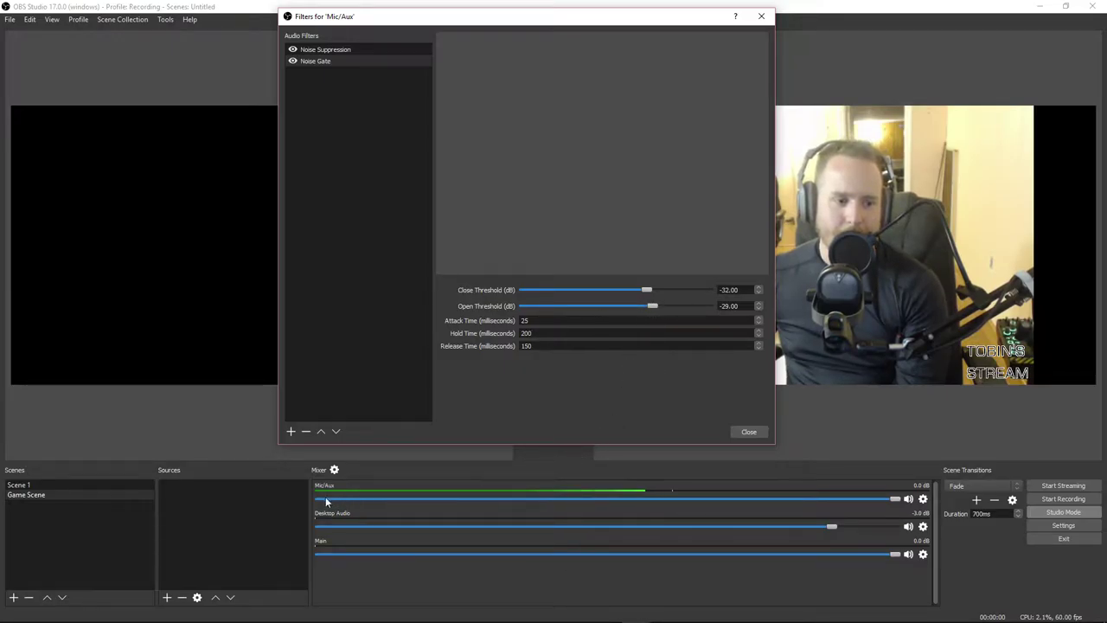
Dismiss the Mic/Aux Filters window, returning to the Studio Mode view, and open the Profile menu
click(747, 432)
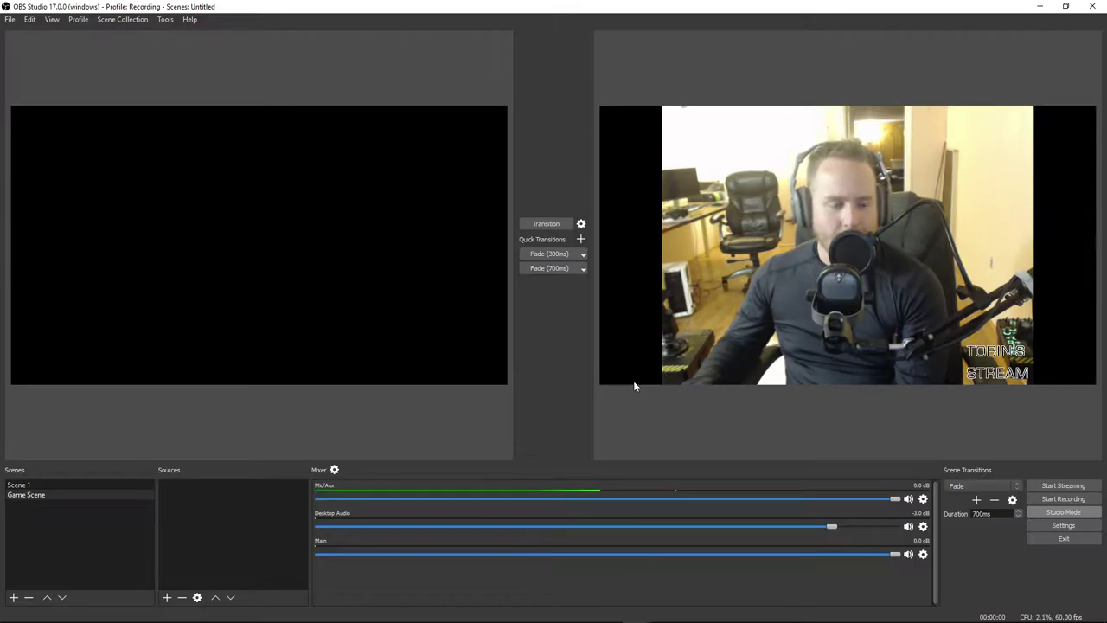
click(1061, 511)
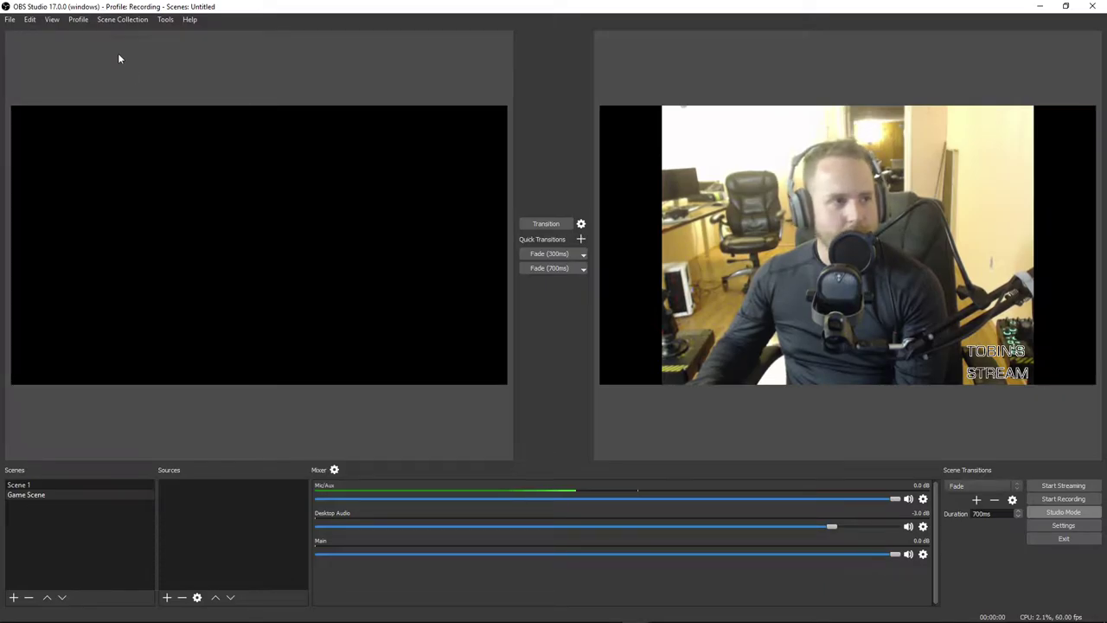
click(83, 20)
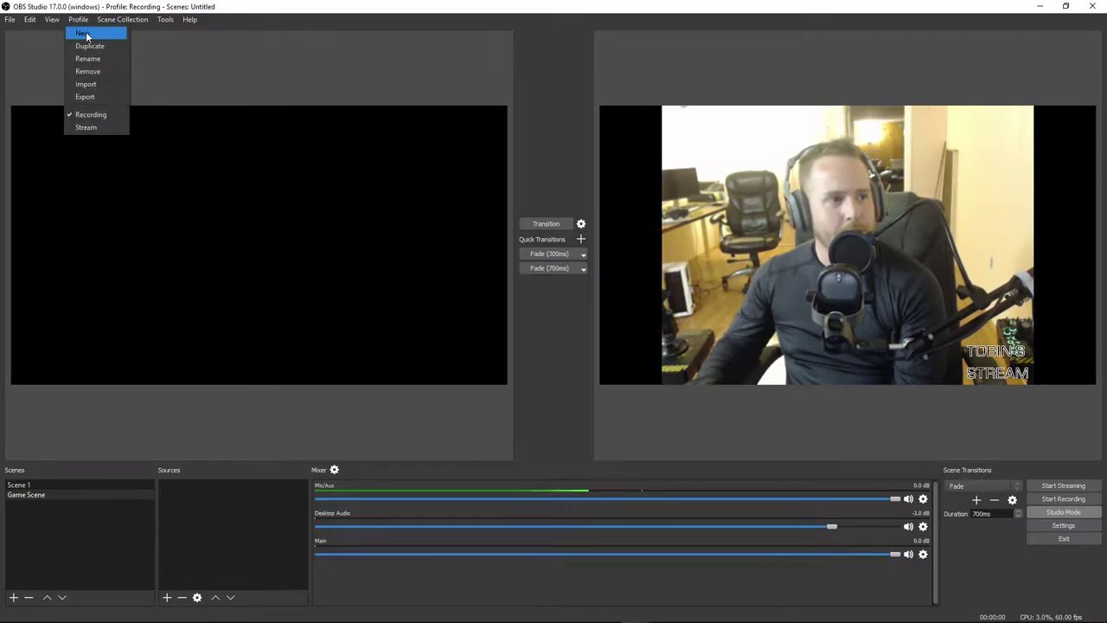